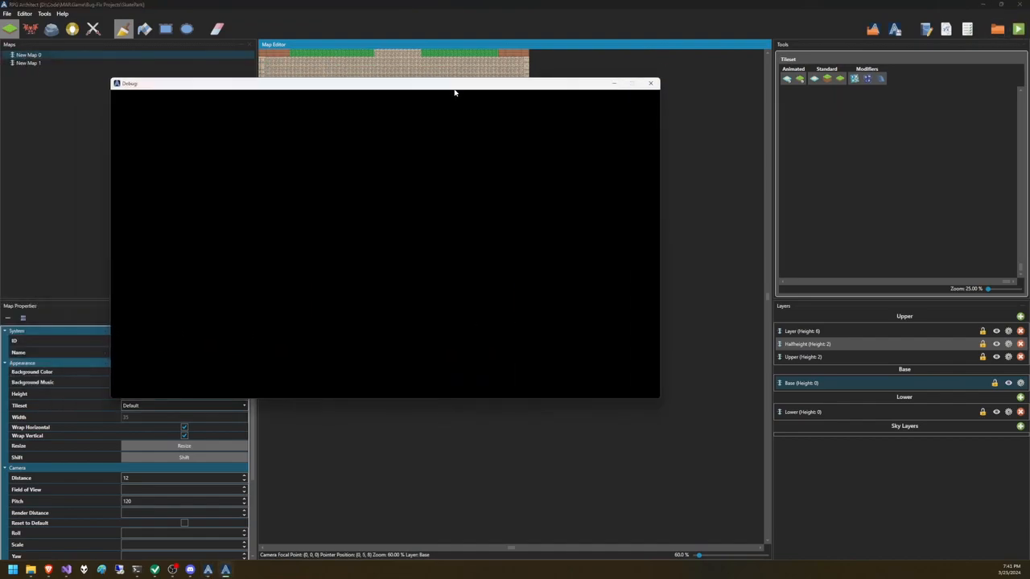
# - Walk and jump the character through the 3D test map, over its ramps, bridge and walls, to check the map wrapping
pyautogui.moveTo(455, 91); pyautogui.dragTo(504, 108)
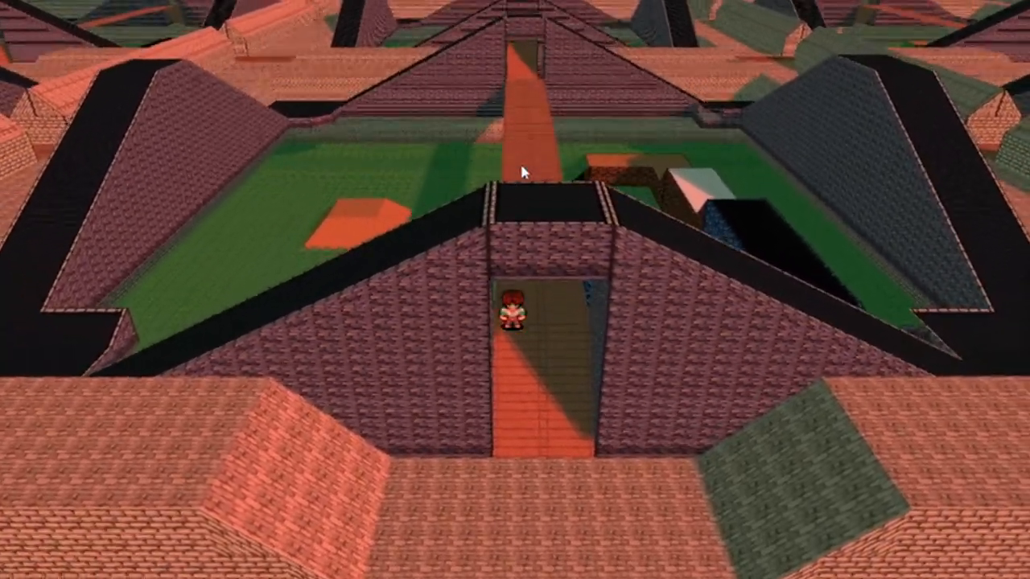
pyautogui.press('Up')
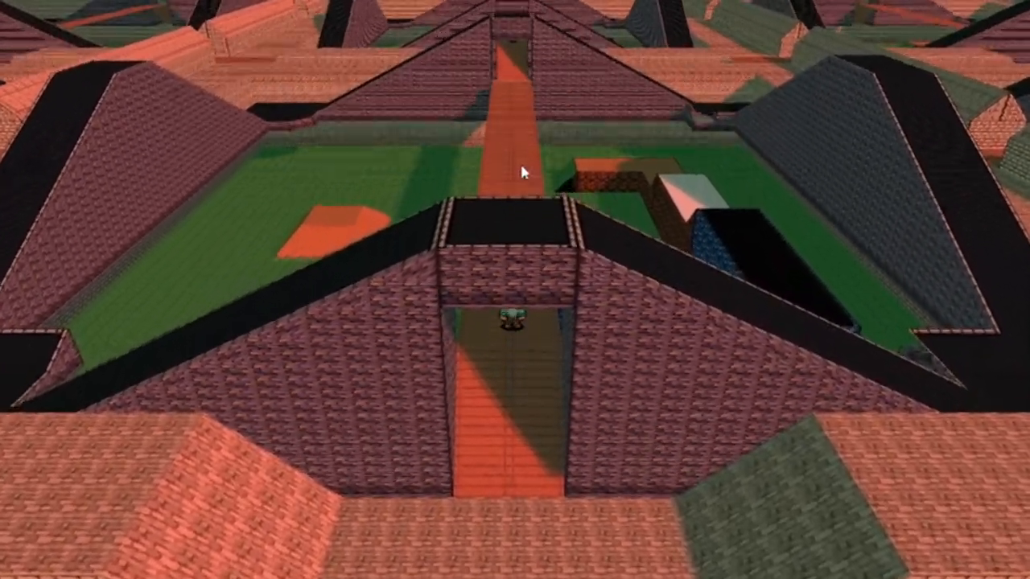
pyautogui.press('Left')
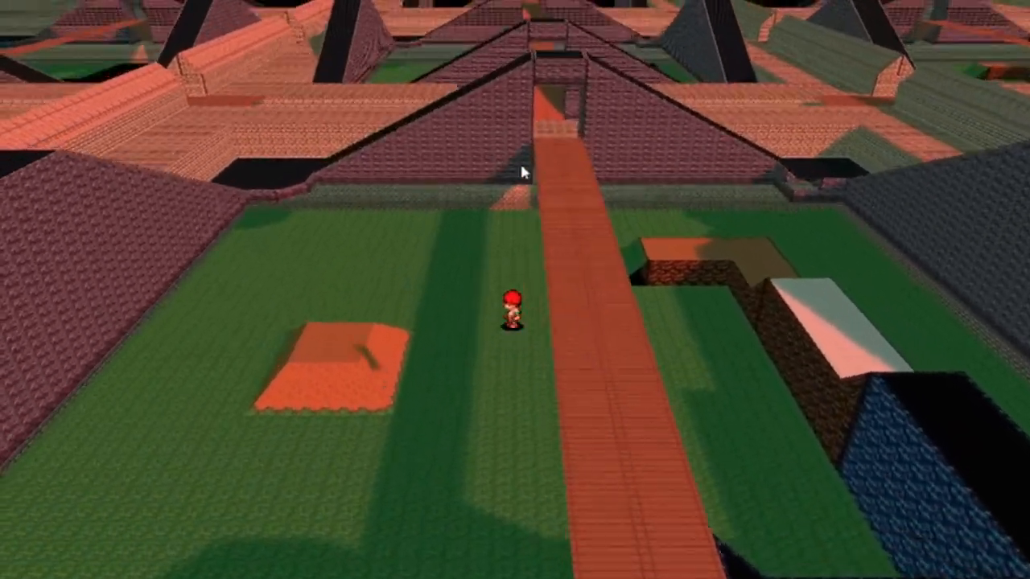
pyautogui.press('space')
pyautogui.press('Down')
pyautogui.press('Left')
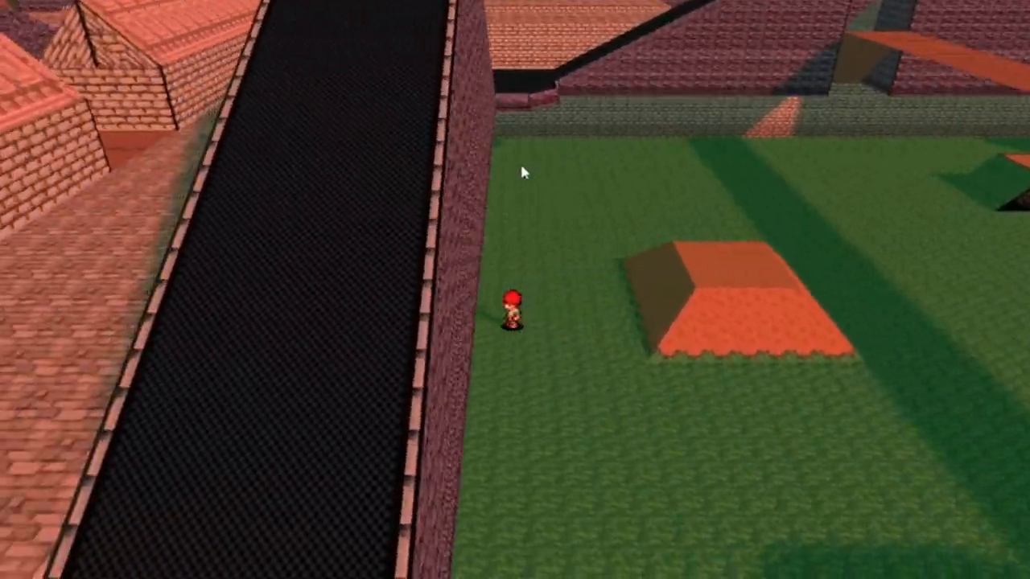
pyautogui.press('Right')
pyautogui.press('space')
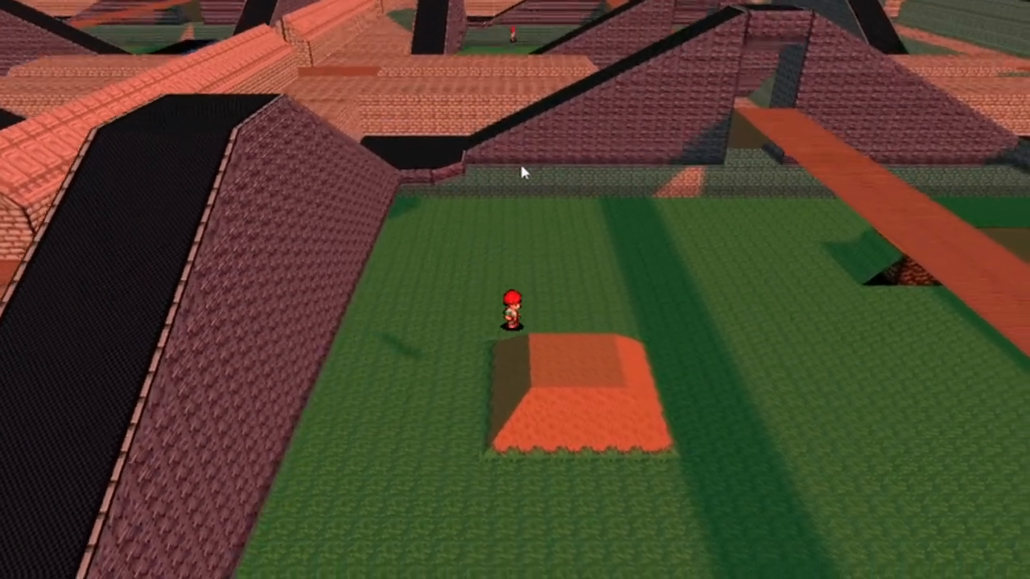
pyautogui.press('Right')
pyautogui.press('space')
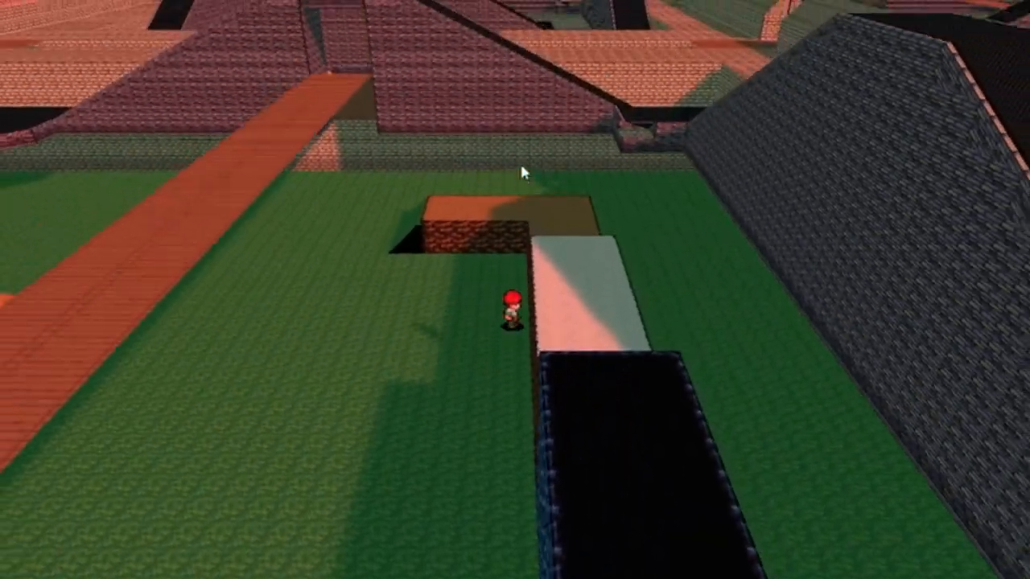
pyautogui.press('Down')
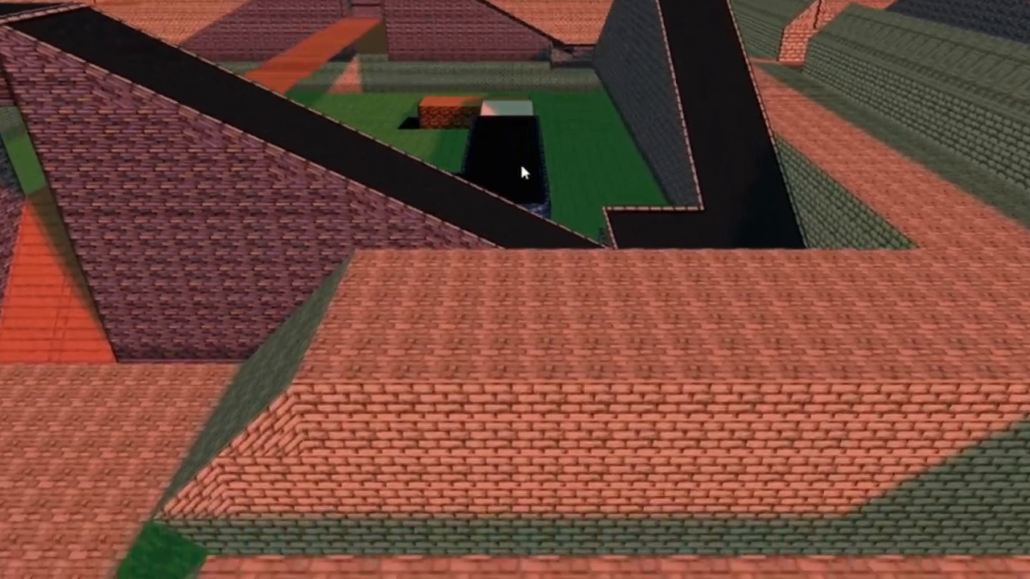
pyautogui.press('Right')
pyautogui.press('Left')
pyautogui.press('space')
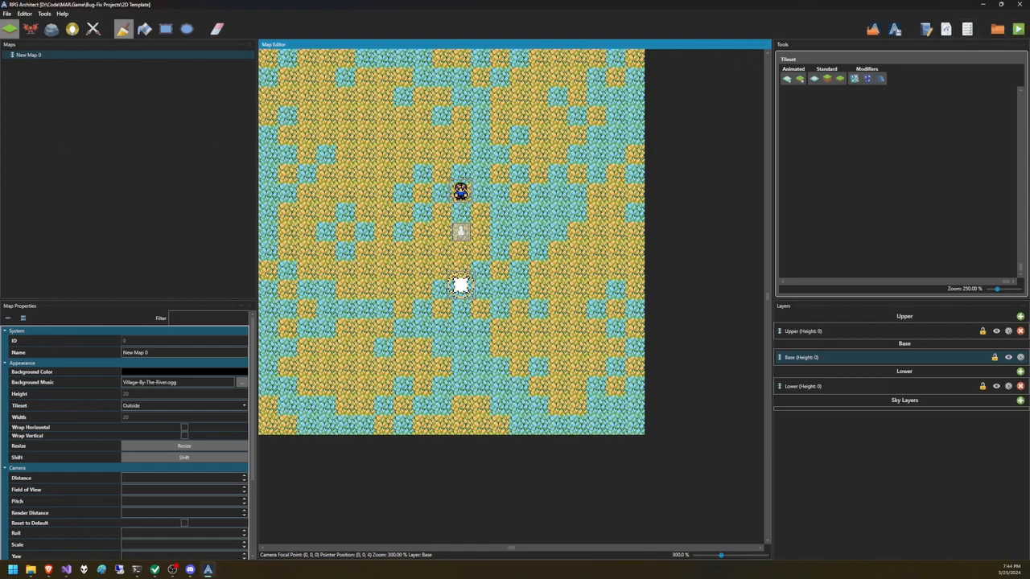
# - Load the Game 1 save from the title screen of the 2D Template test game
pyautogui.moveTo(381, 129); pyautogui.dragTo(478, 156)
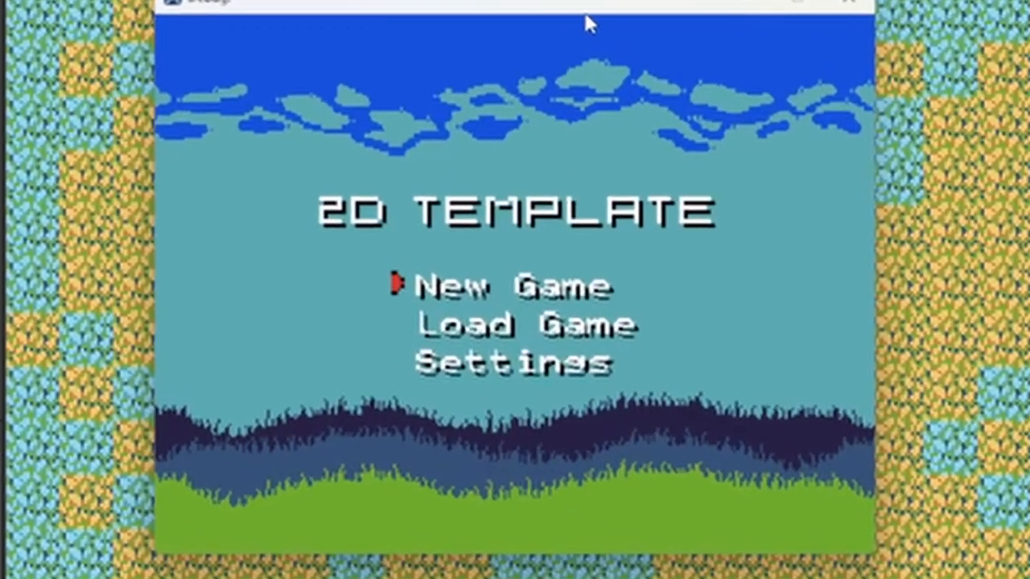
pyautogui.press('Down')
pyautogui.press('Down')
pyautogui.press('Up')
pyautogui.press('Return')
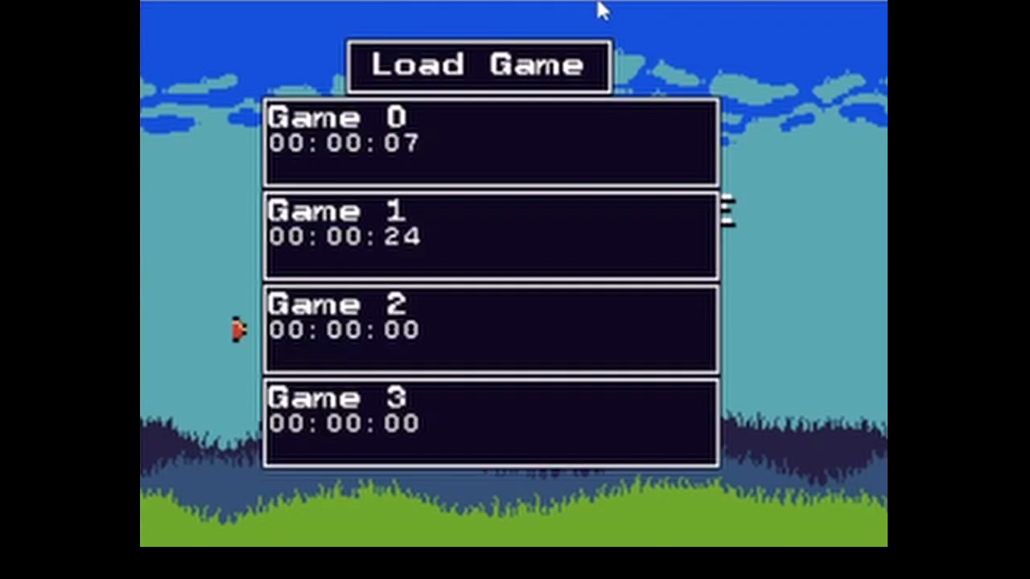
pyautogui.press('Return')
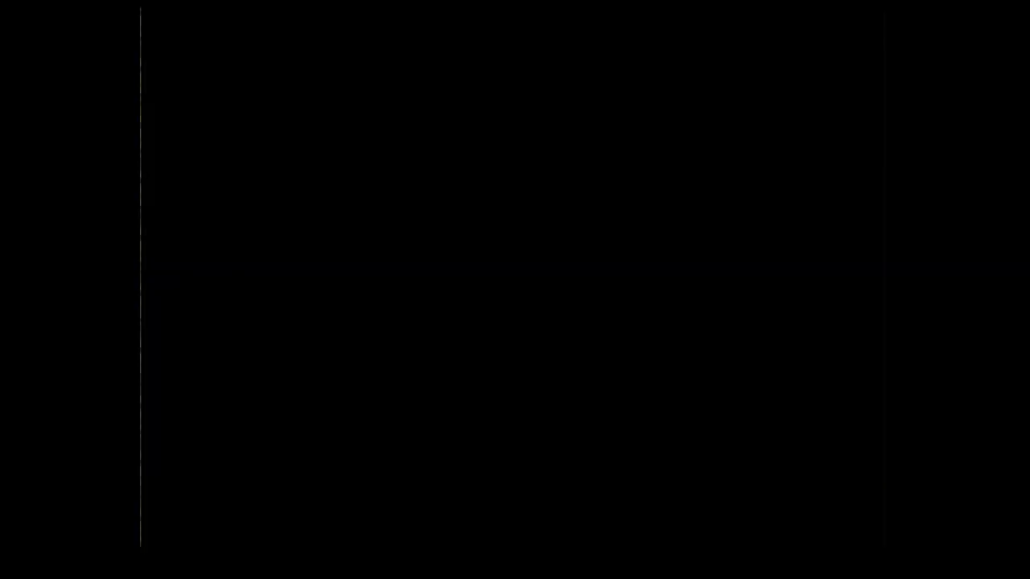
# - Walk the character a few tiles up the map
pyautogui.press('Up')
pyautogui.press('Up')
pyautogui.press('Up')
pyautogui.press('Up')
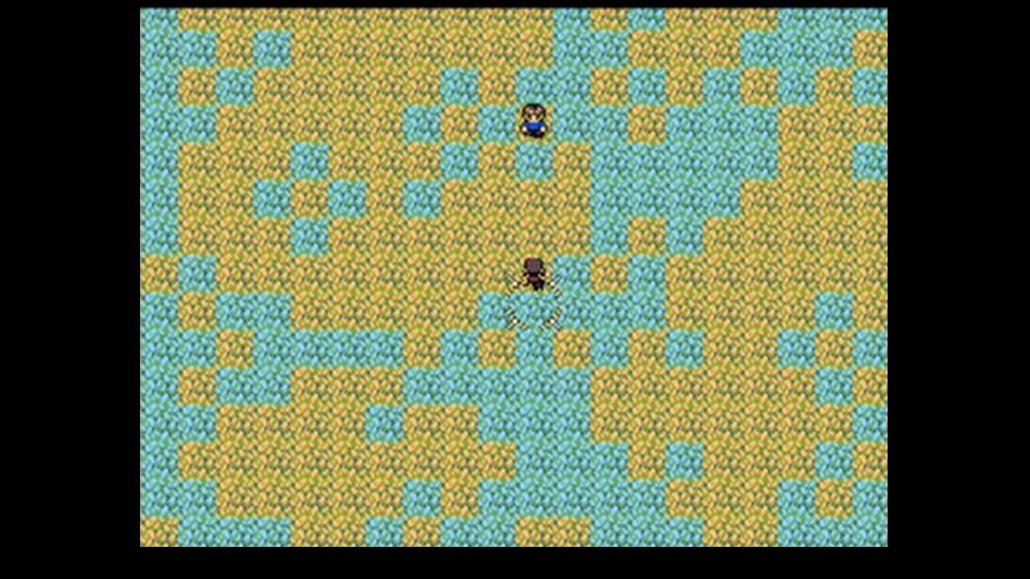
pyautogui.press('Up')
# - Open the Data screen of the in-game menu
pyautogui.press('Escape')
pyautogui.press('Down')
pyautogui.press('Down')
pyautogui.press('Down')
pyautogui.press('Down')
pyautogui.press('Down')
pyautogui.press('Down')
pyautogui.press('Return')
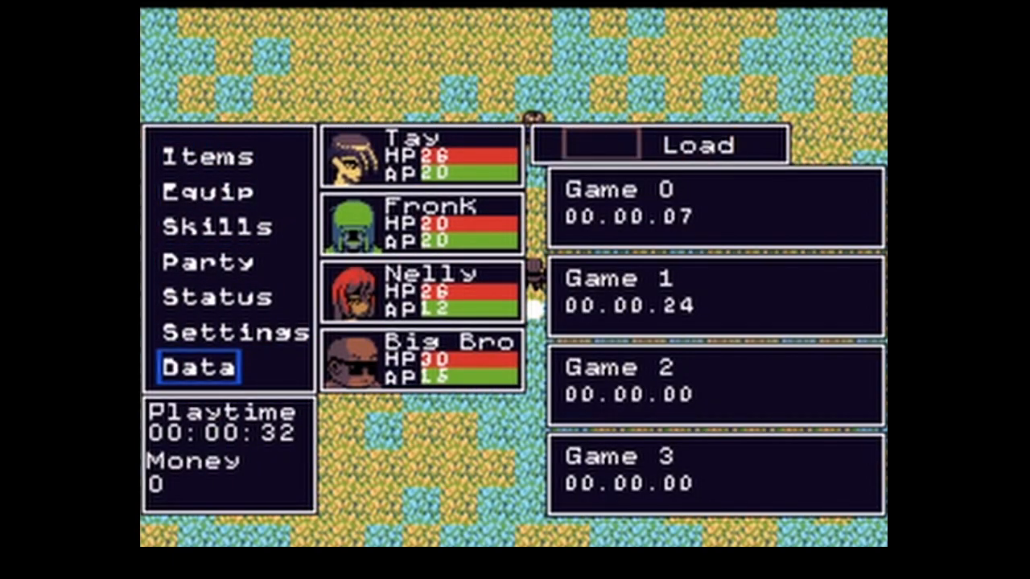
# - Save the running game to the Game 2 slot and return to the map
pyautogui.press('Escape')
pyautogui.press('Escape')
pyautogui.press('Down')
pyautogui.press('Escape')
pyautogui.press('Up')
pyautogui.press('Return')
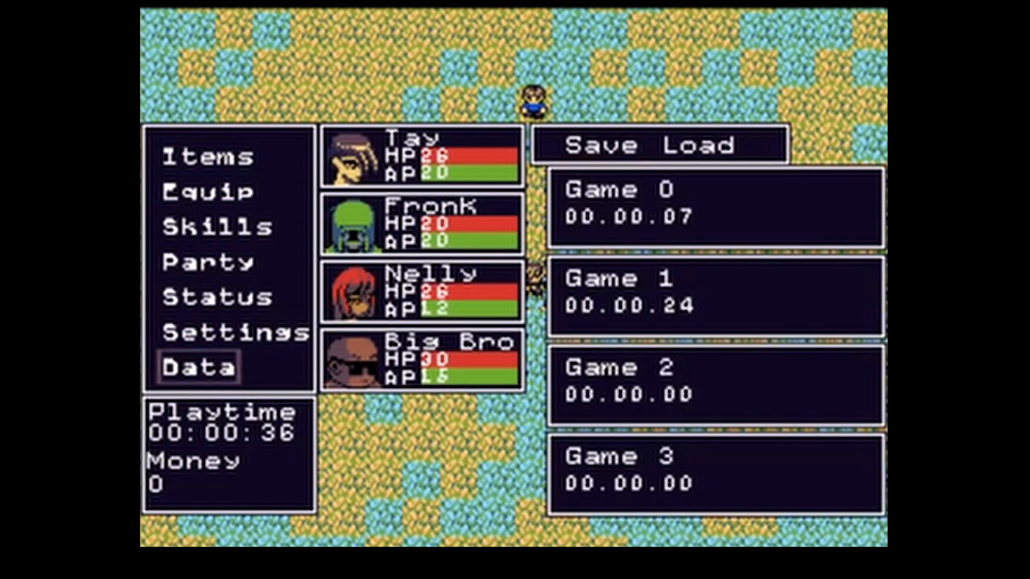
pyautogui.press('Return')
pyautogui.press('Escape')
pyautogui.press('Escape')
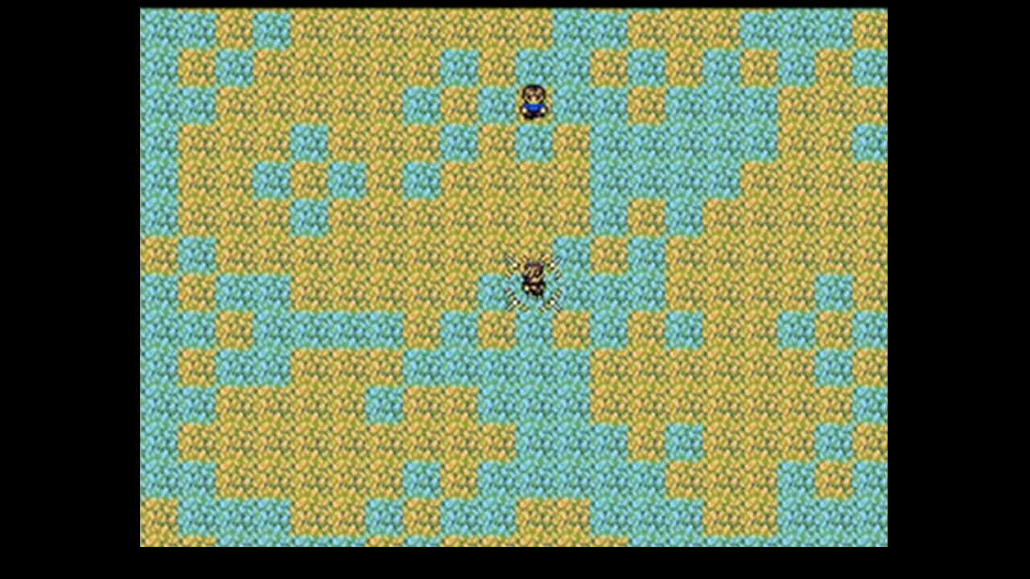
# - Move the character up, reopen the in-game Data screen and choose Load
pyautogui.press('Up')
pyautogui.press('Escape')
pyautogui.press('Down')
pyautogui.press('Down')
pyautogui.press('Down')
pyautogui.press('Down')
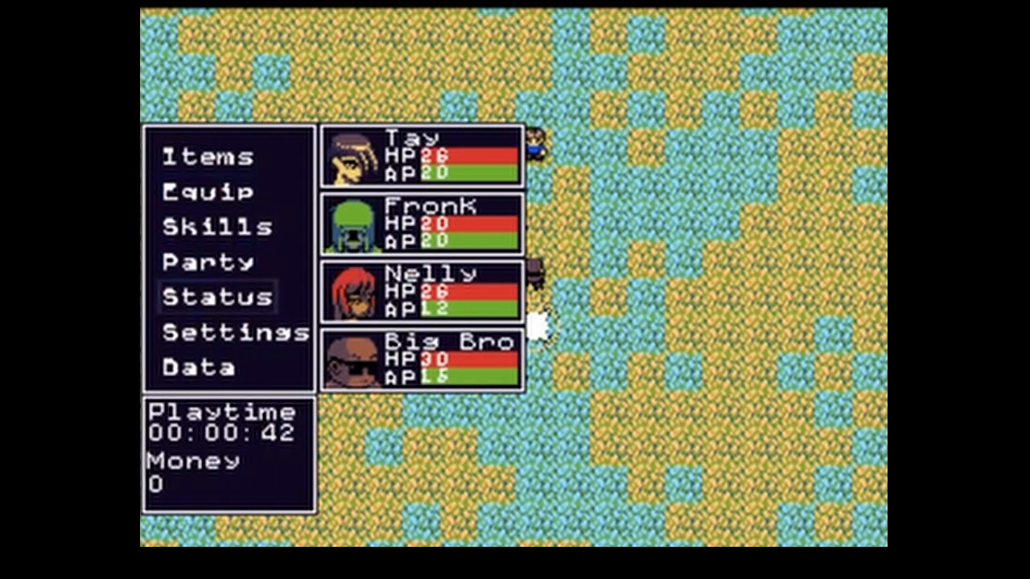
pyautogui.press('Down')
pyautogui.press('Down')
pyautogui.press('Return')
pyautogui.press('Right')
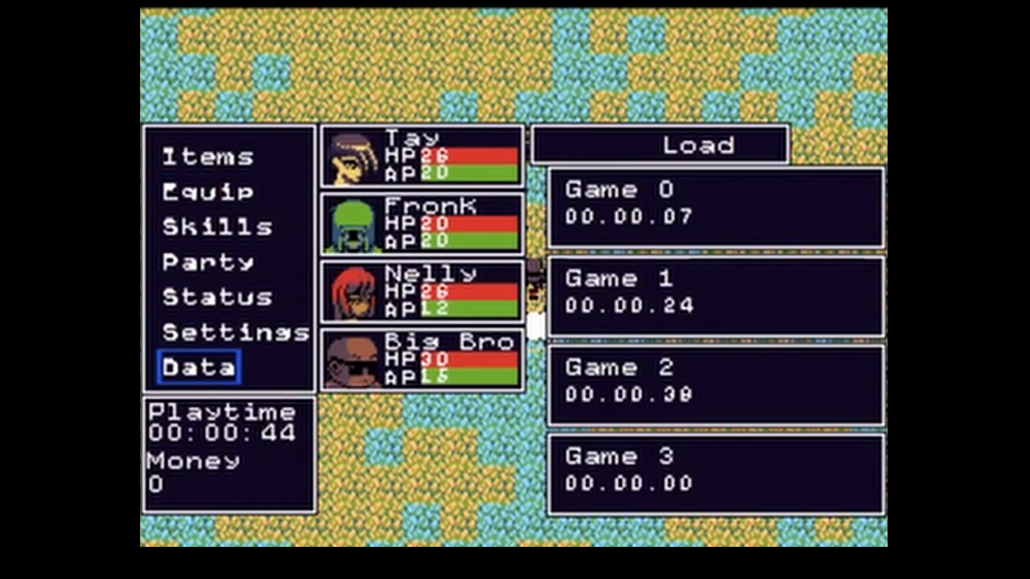
pyautogui.press('Return')
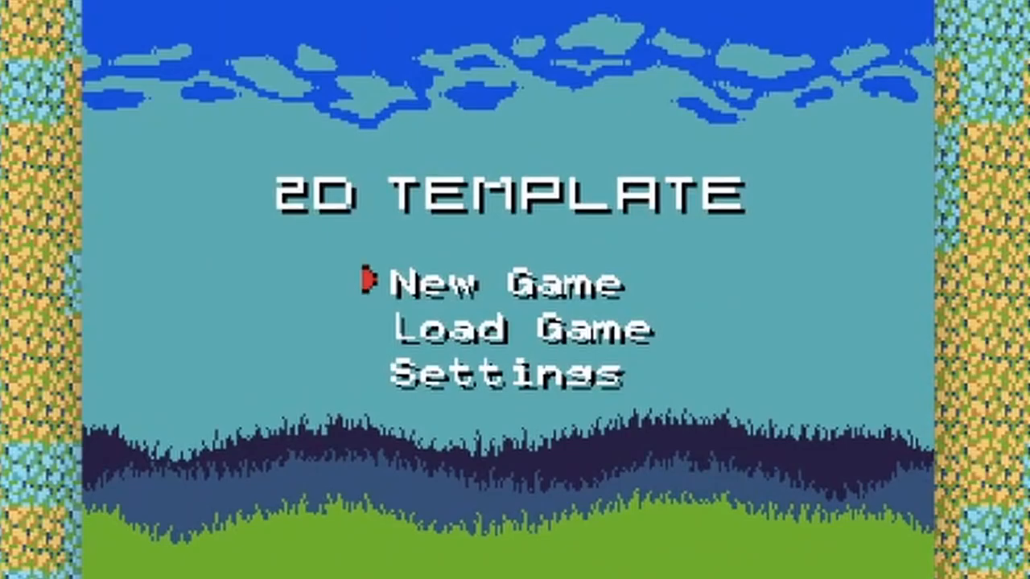
# - Open the Settings from the title screen and move the Music volume slider back and forth
pyautogui.press('Down')
pyautogui.press('Return')
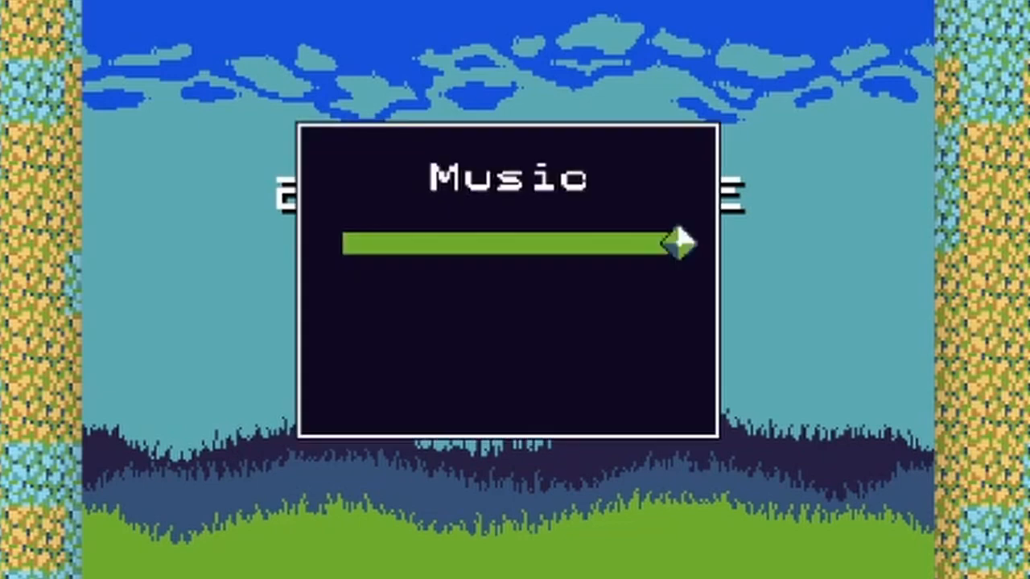
pyautogui.press('Left')
pyautogui.press('Right')
pyautogui.press('Left')
pyautogui.press('Right')
pyautogui.press('Left')
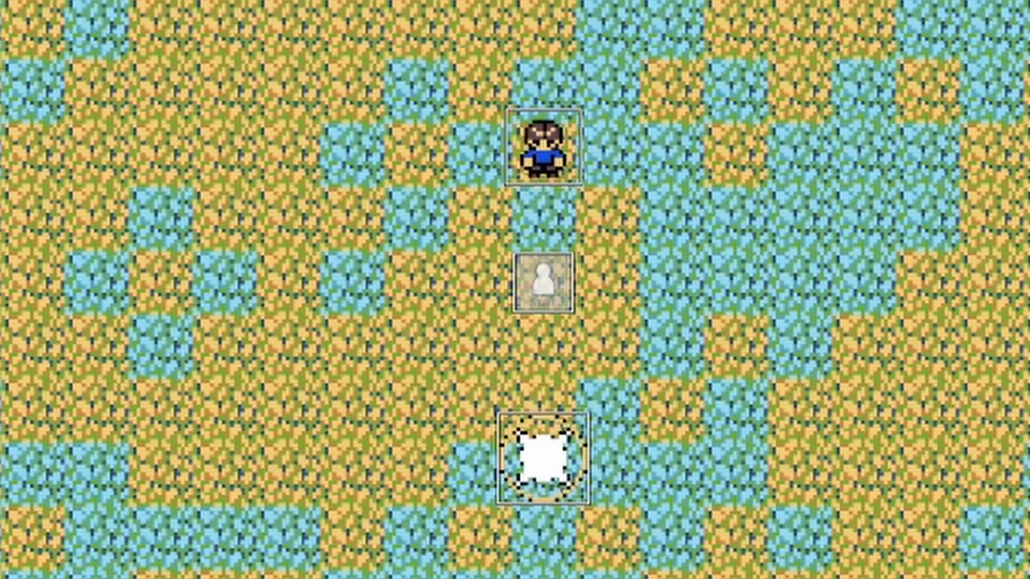
# - Open the Settings user interface in the database and display its Sound Slider element's properties
pyautogui.click(45, 14)
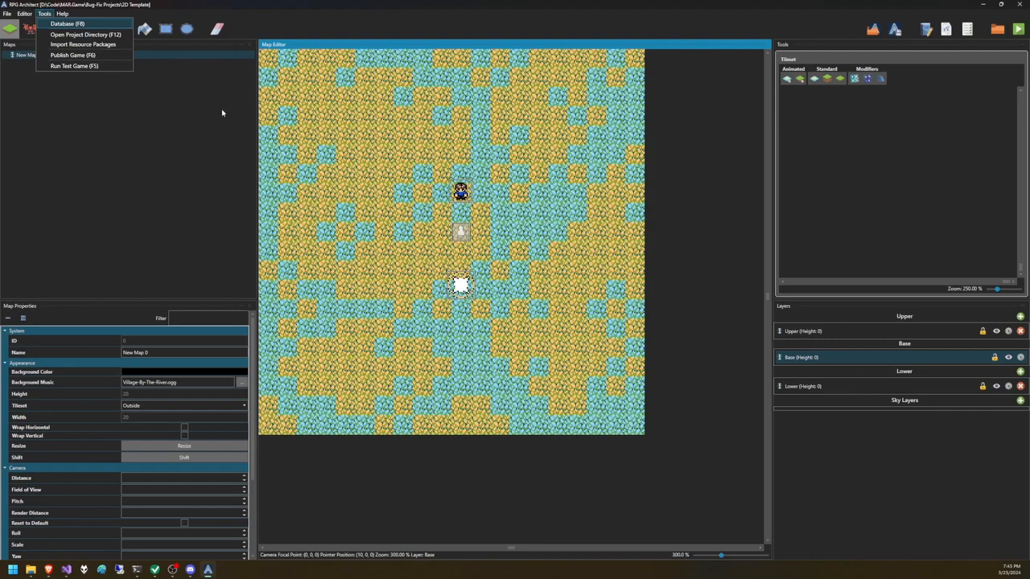
pyautogui.press('F8')
pyautogui.doubleClick(362, 137)
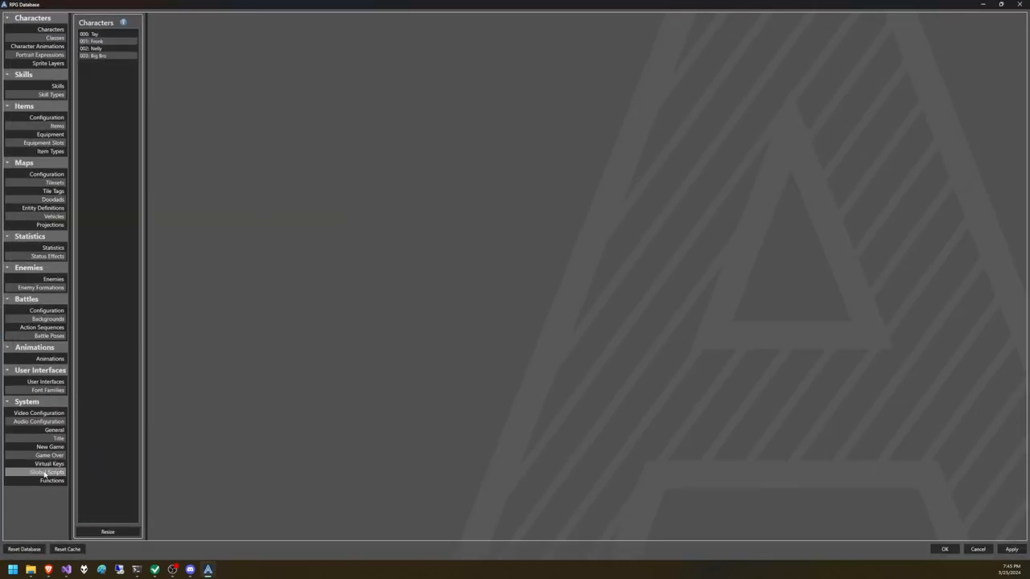
pyautogui.click(45, 381)
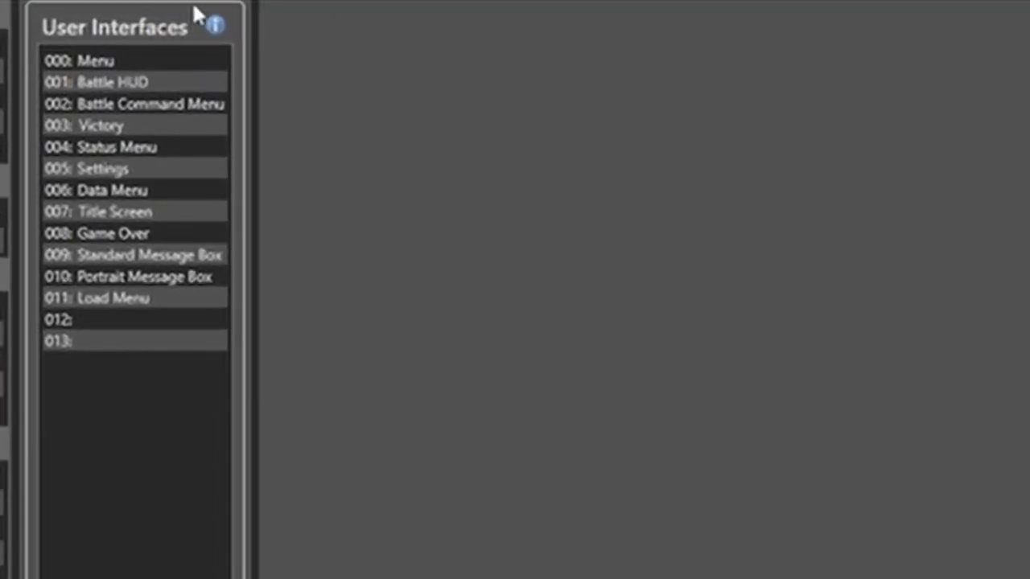
pyautogui.click(142, 168)
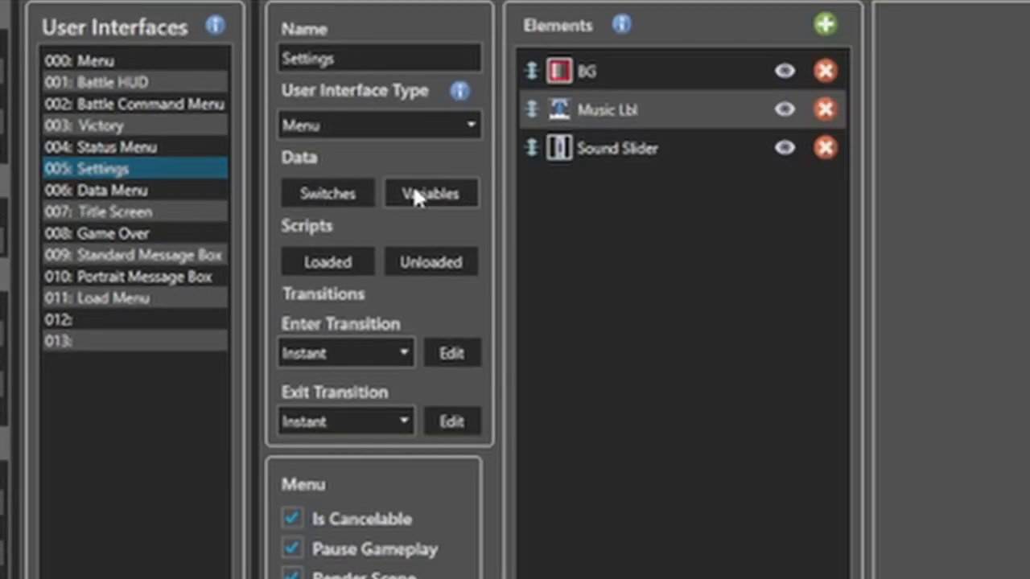
pyautogui.click(664, 142)
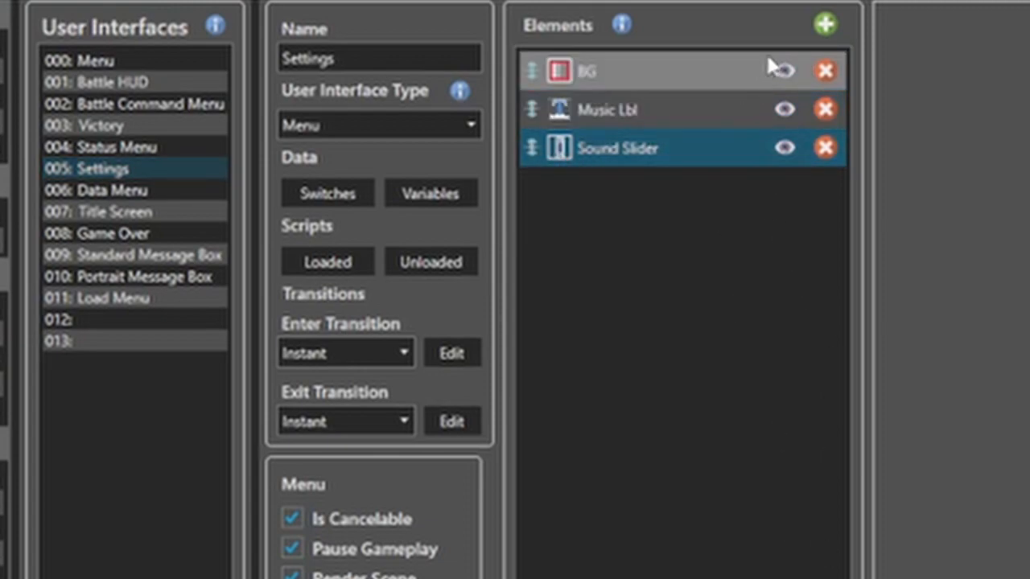
pyautogui.click(821, 28)
pyautogui.click(958, 506)
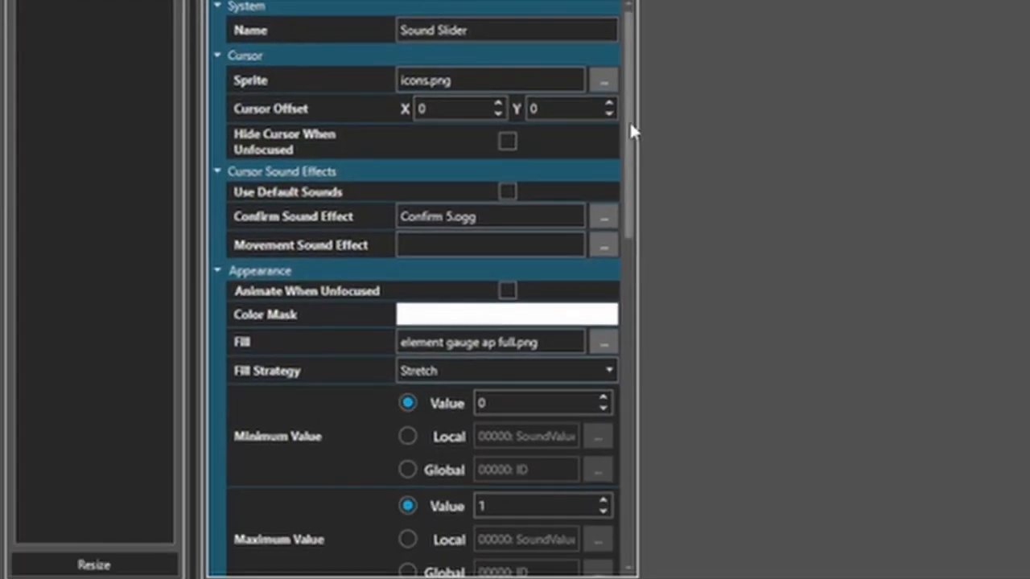
# - Review the Sound Slider's value range, number format and relative position, and expand the Set Master Volume command in its script
pyautogui.moveTo(631, 129); pyautogui.dragTo(623, 260)
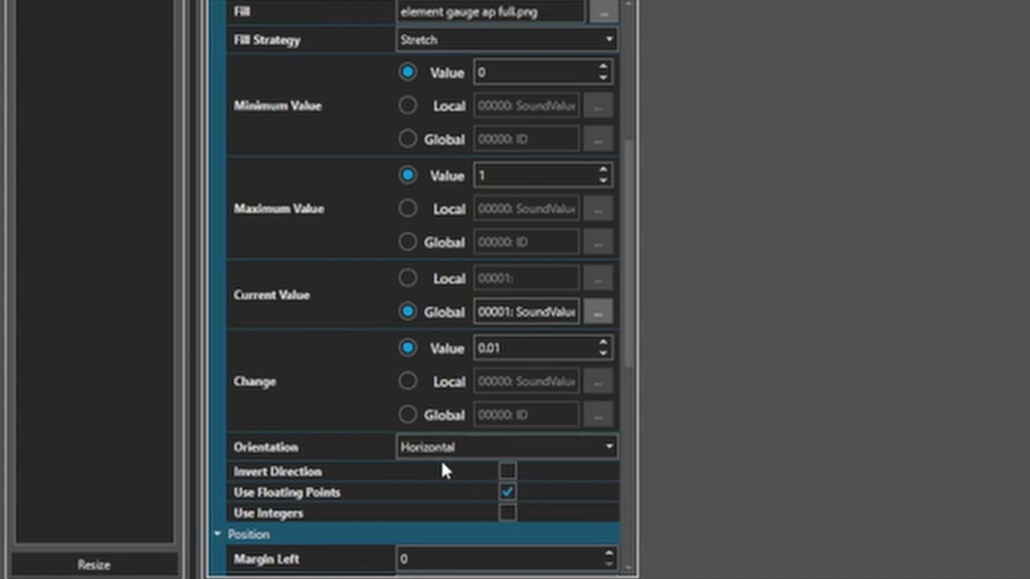
pyautogui.click(507, 491)
pyautogui.moveTo(630, 207); pyautogui.dragTo(627, 404)
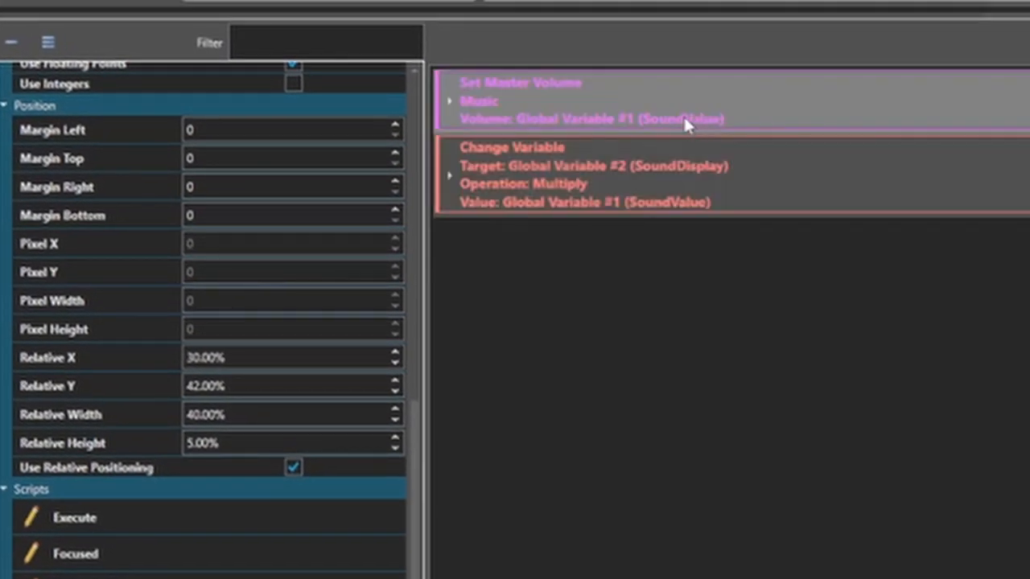
pyautogui.click(673, 103)
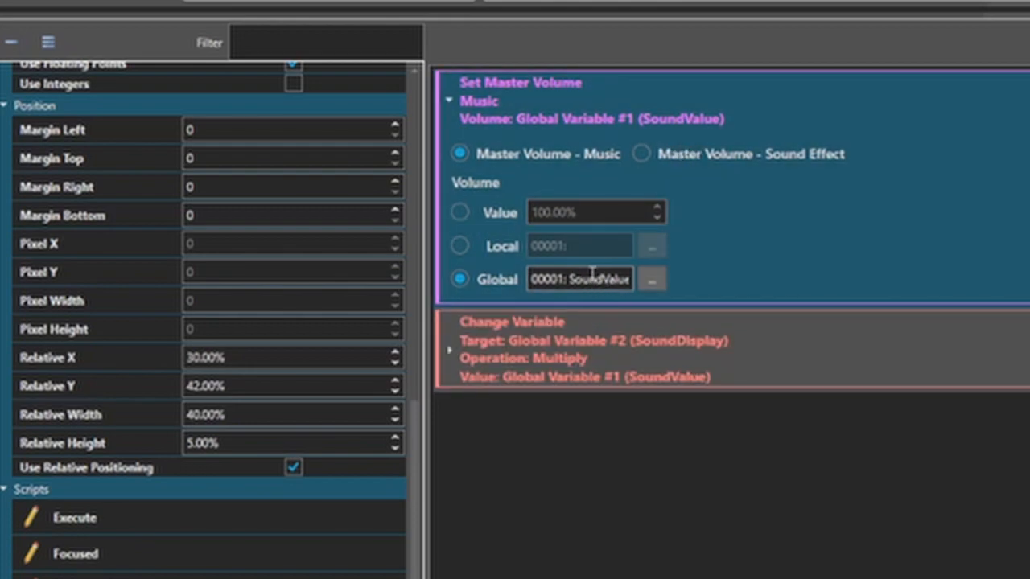
pyautogui.moveTo(410, 414); pyautogui.dragTo(419, 251)
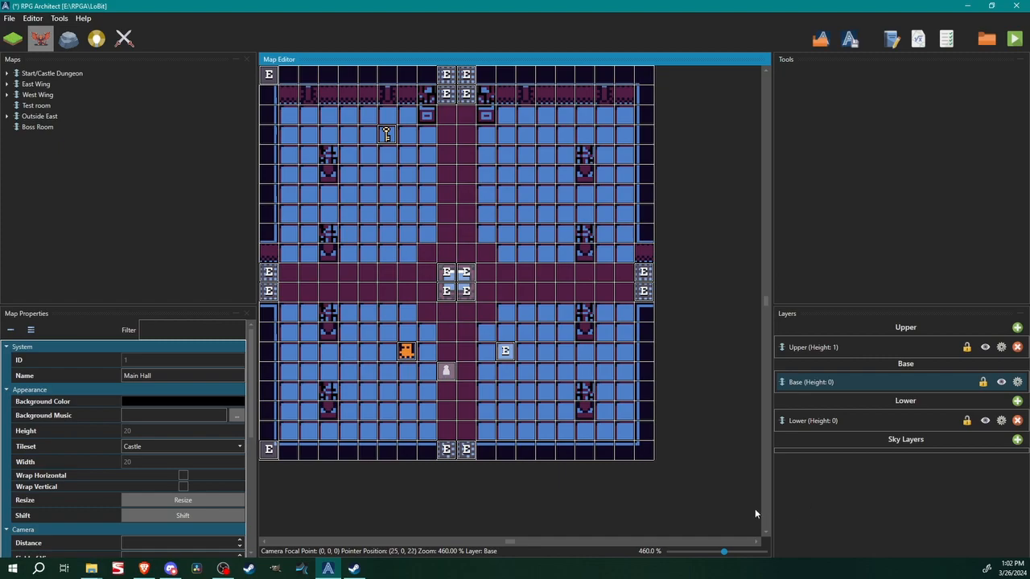
# - Open the entity at position (12, 0, 14) on the Main Hall map and expand its script's Code Block
pyautogui.moveTo(506, 235); pyautogui.dragTo(544, 256, button='middle')
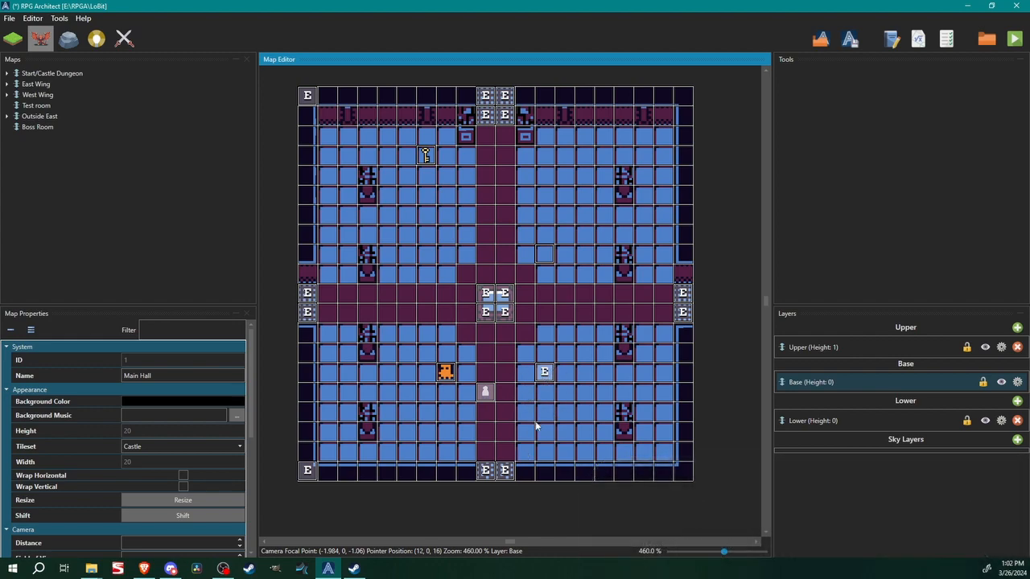
pyautogui.doubleClick(544, 373)
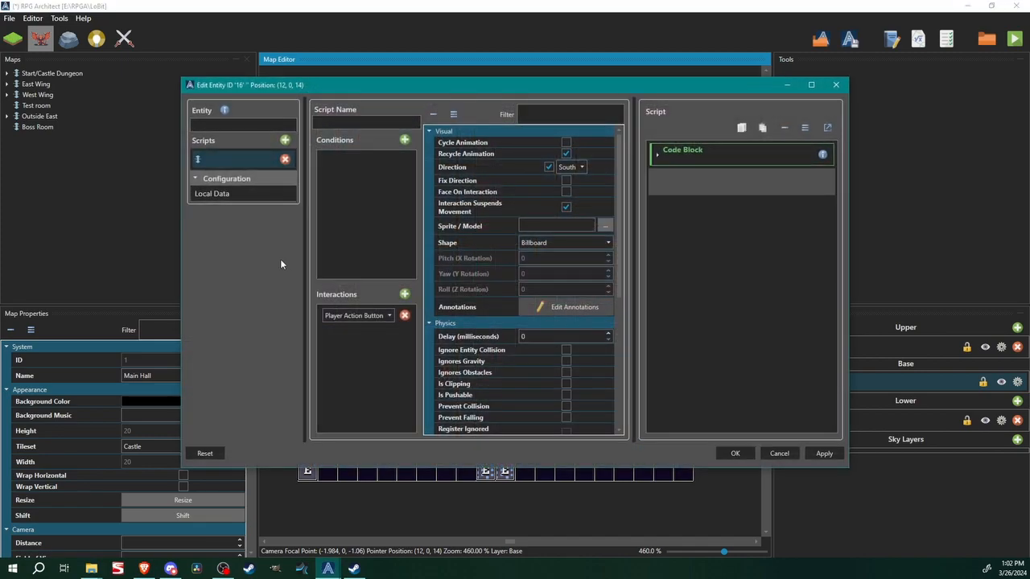
pyautogui.click(809, 85)
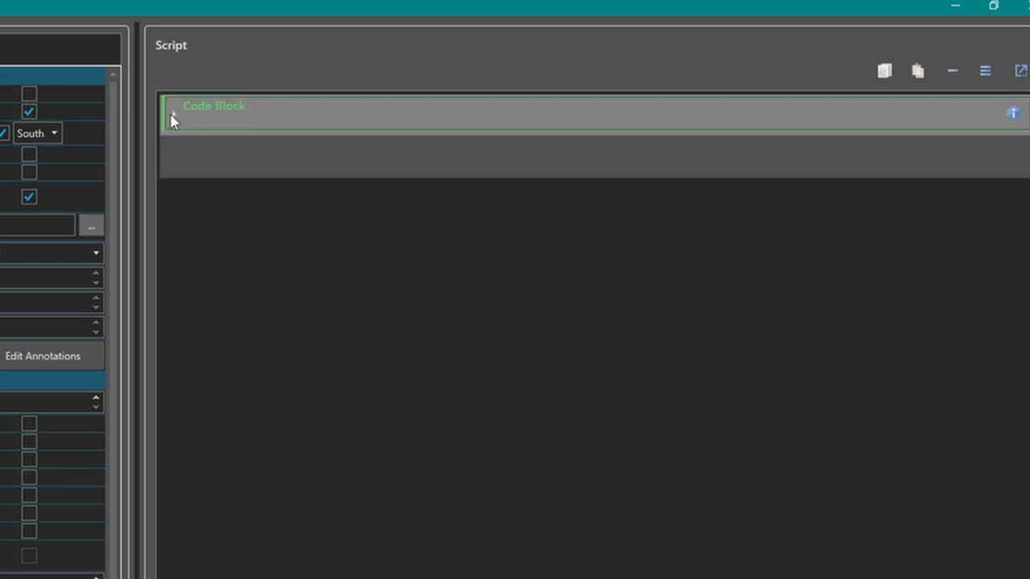
pyautogui.click(251, 119)
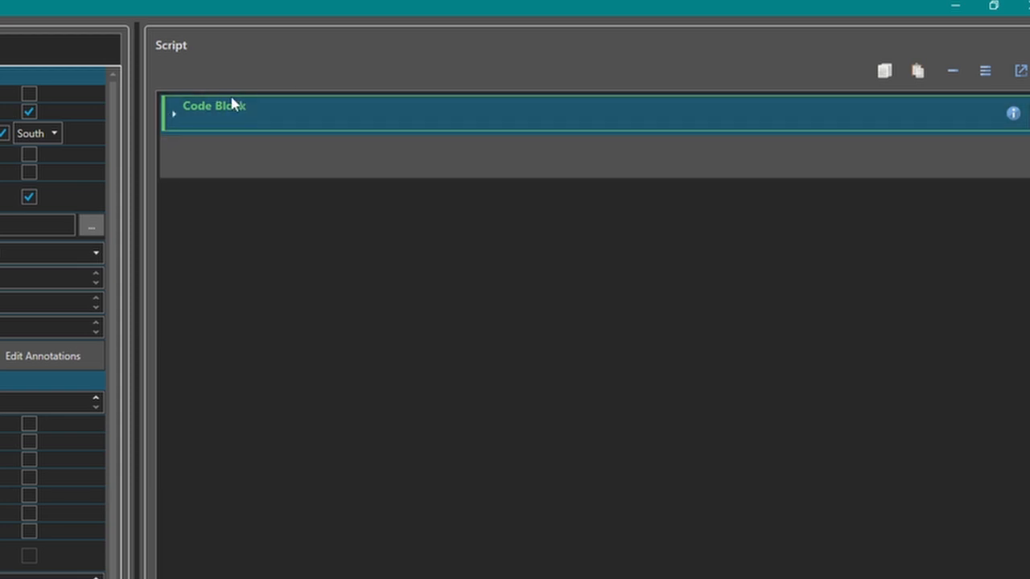
pyautogui.click(174, 117)
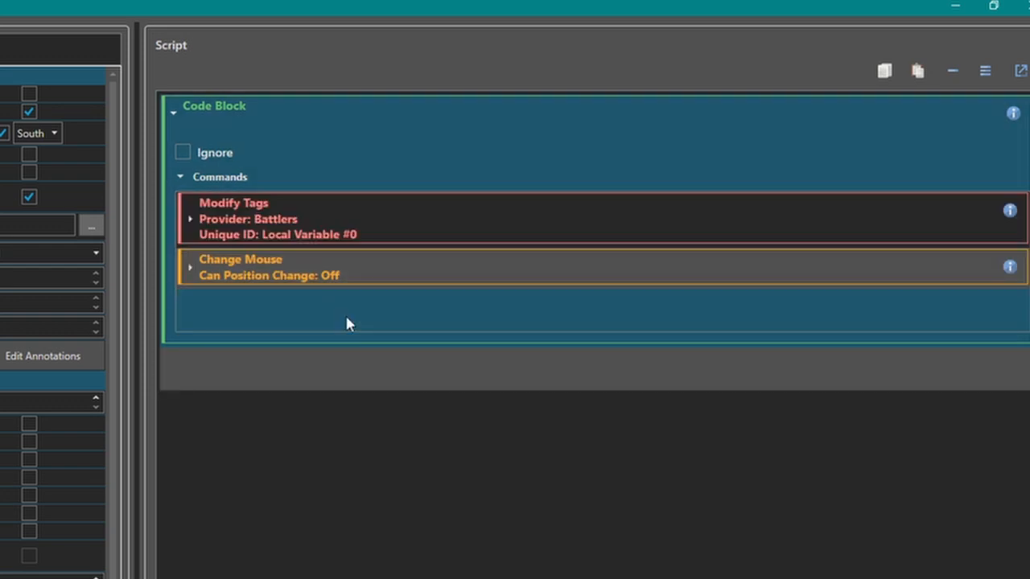
# - View the command categories available inside the Code Block and try its Ignore option on and off
pyautogui.rightClick(282, 322)
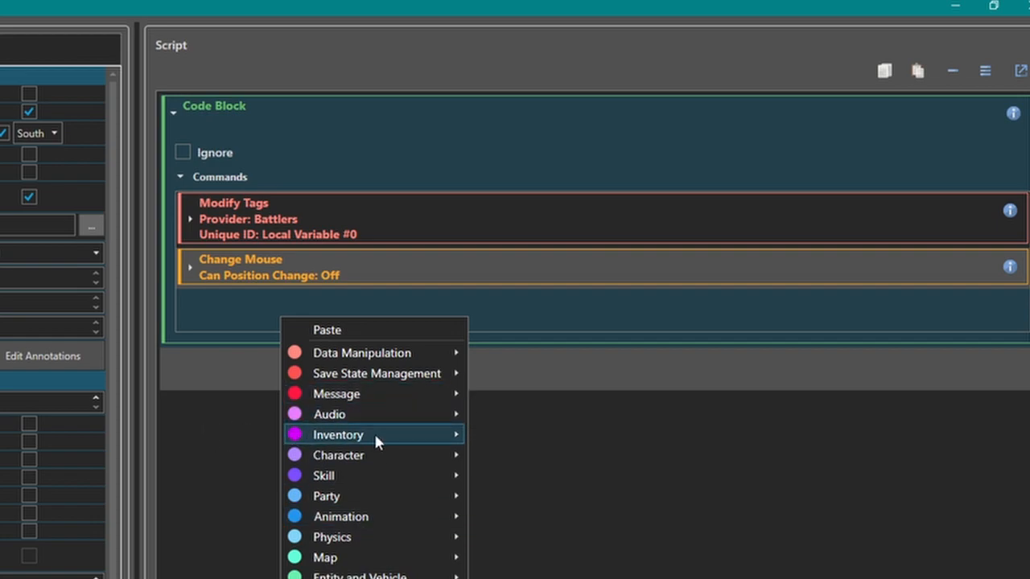
pyautogui.click(194, 403)
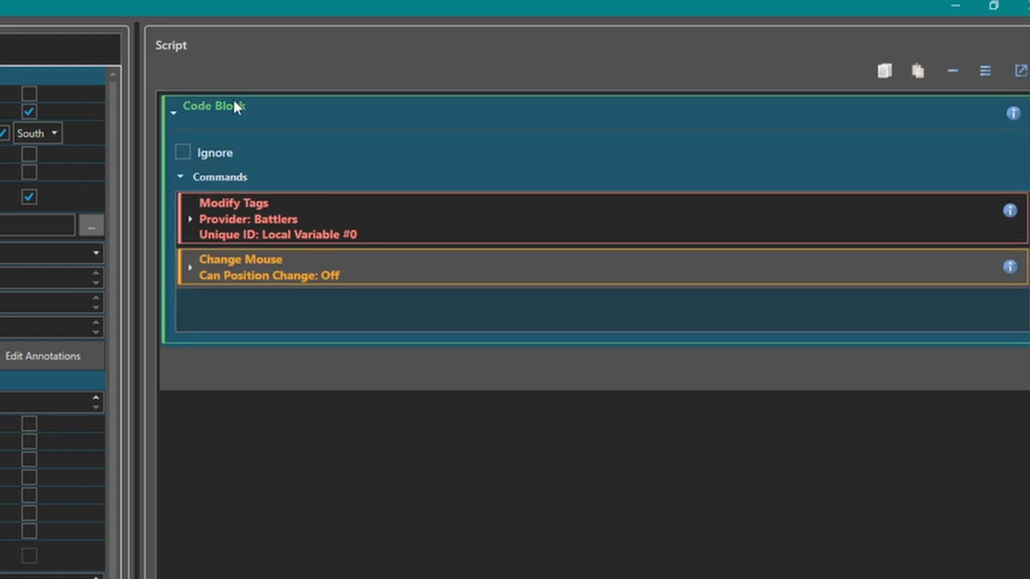
pyautogui.click(181, 151)
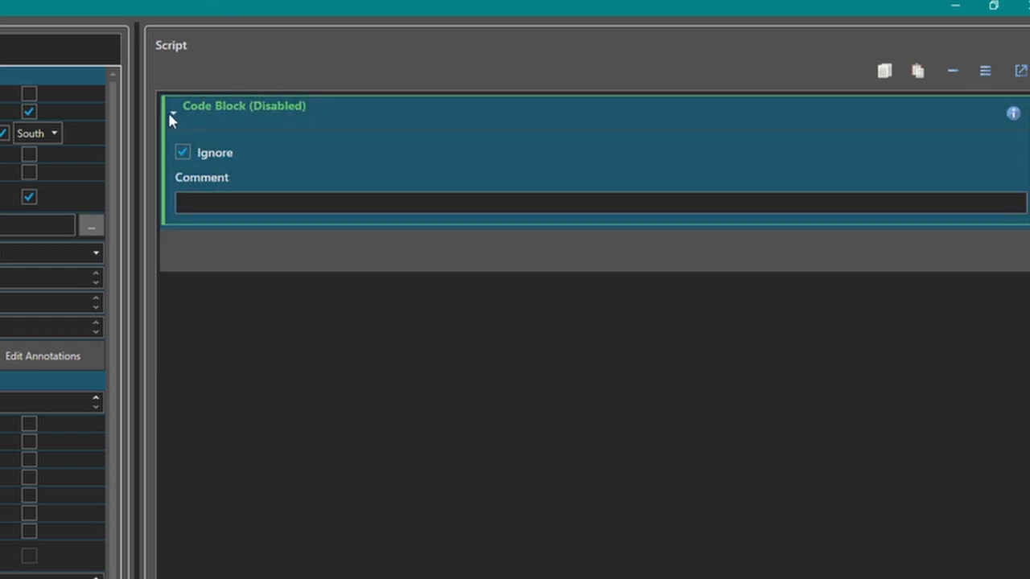
pyautogui.click(182, 150)
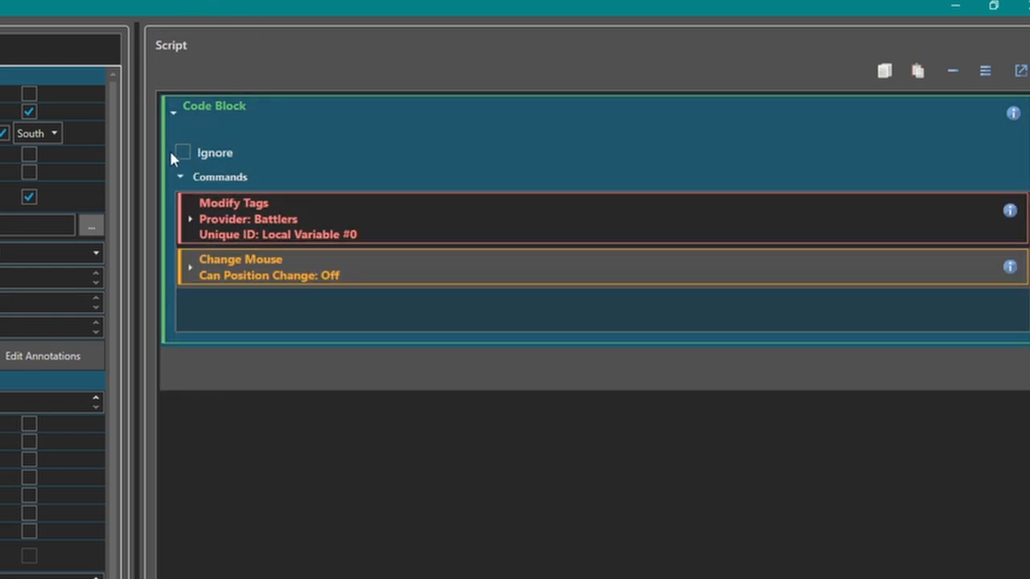
# - Disable the Code Block with its Ignore option and enter the comment "This didn't work"
pyautogui.click(183, 152)
pyautogui.click(216, 209)
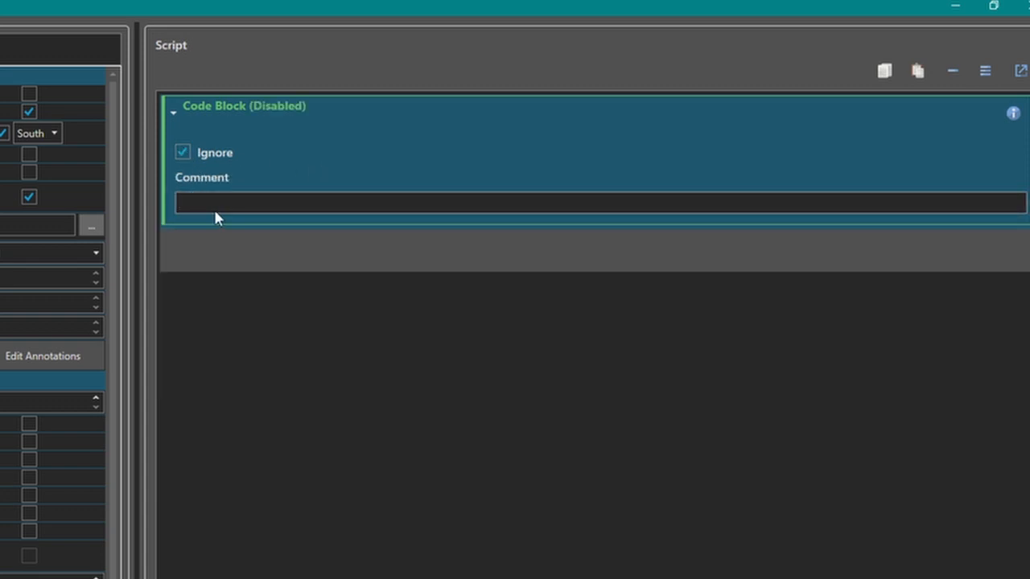
pyautogui.write("This didn't work")
# - Clear the disabled Code Block's comment and turn its Ignore option off
pyautogui.press('BackSpace')
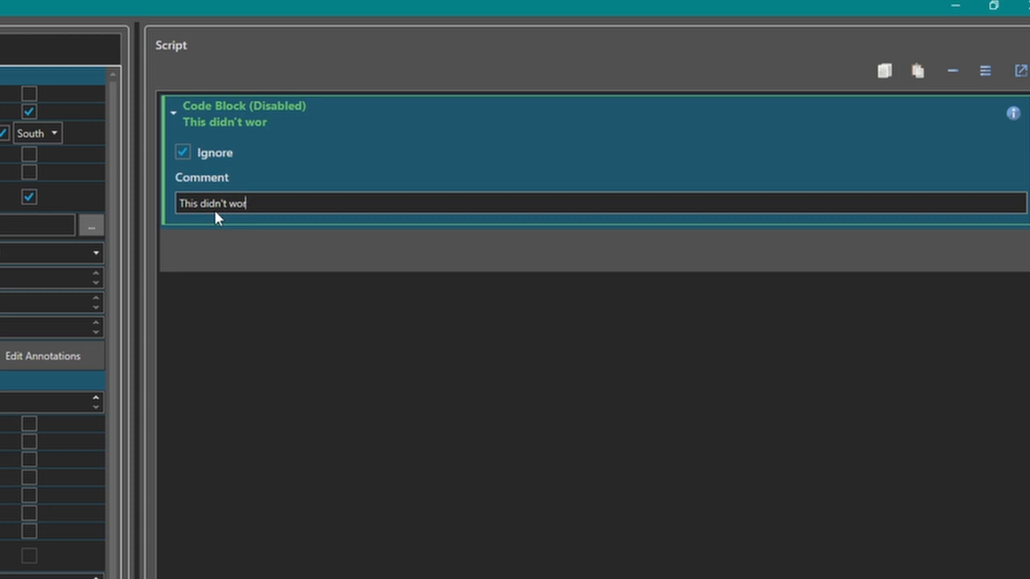
pyautogui.press('BackSpace')
pyautogui.press('BackSpace')
pyautogui.press('BackSpace')
pyautogui.press('BackSpace')
pyautogui.press('BackSpace')
pyautogui.press('BackSpace')
pyautogui.press('BackSpace')
pyautogui.press('BackSpace')
pyautogui.press('BackSpace')
pyautogui.press('BackSpace')
pyautogui.press('BackSpace')
pyautogui.press('BackSpace')
pyautogui.press('BackSpace')
pyautogui.press('BackSpace')
pyautogui.press('BackSpace')
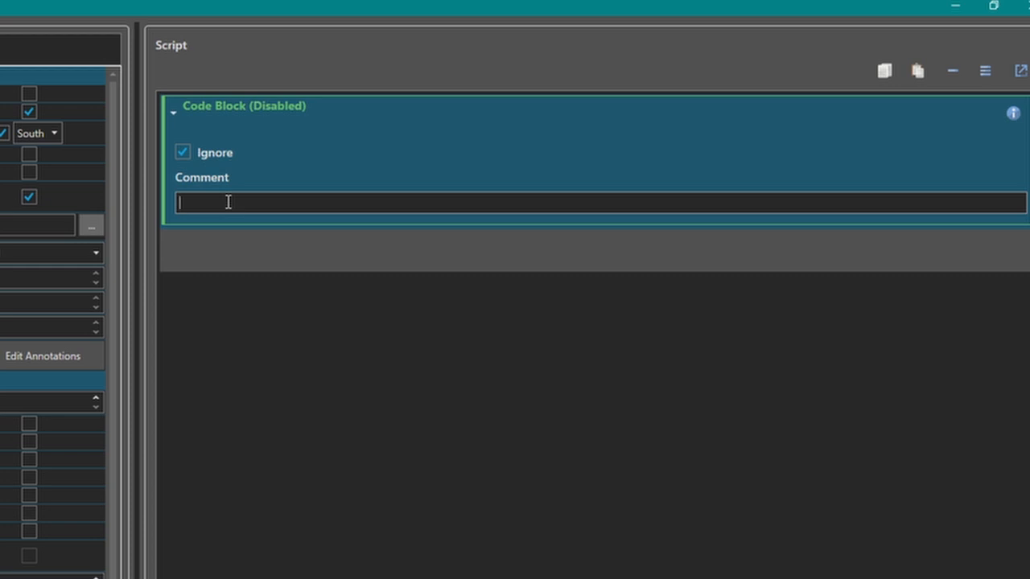
pyautogui.click(180, 152)
pyautogui.click(184, 151)
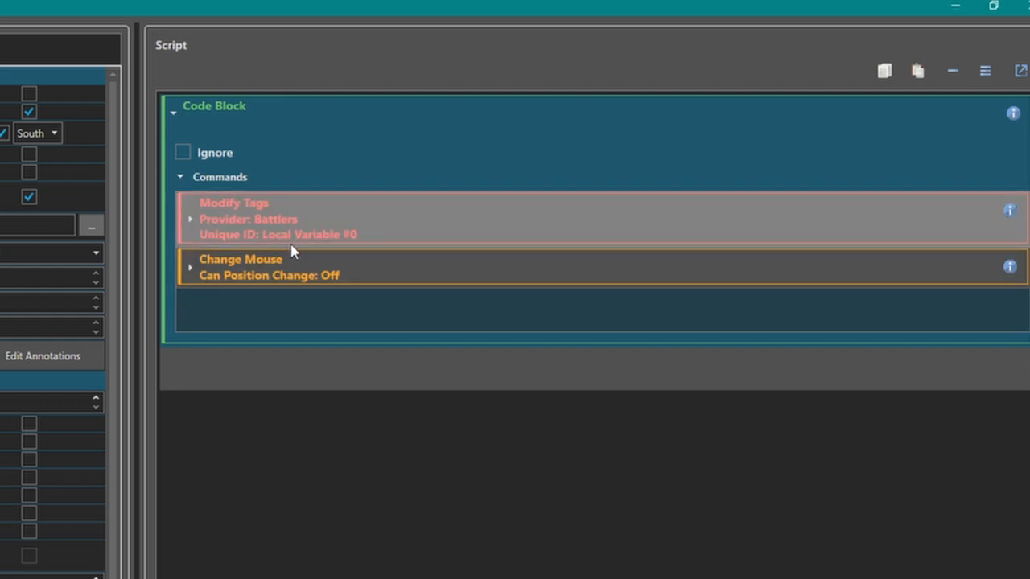
# - Expand the Modify Tags command in the Code Block and view the providers it can target
pyautogui.click(195, 219)
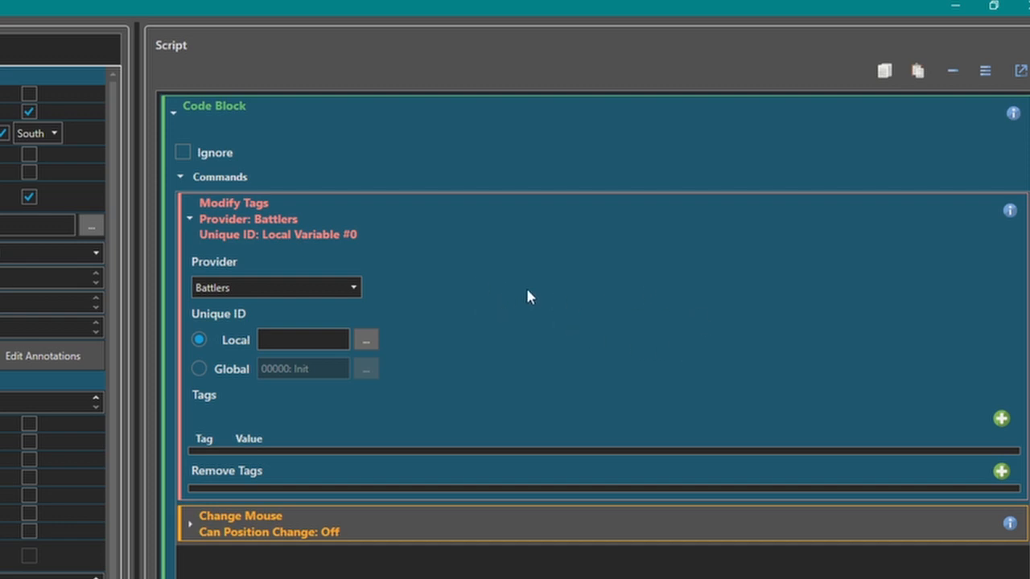
pyautogui.click(257, 293)
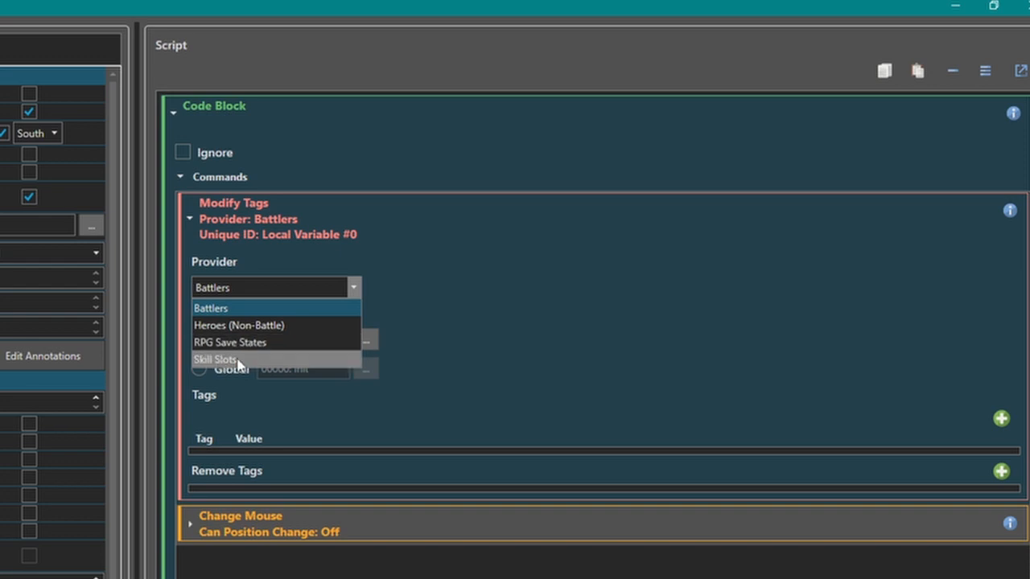
pyautogui.click(521, 258)
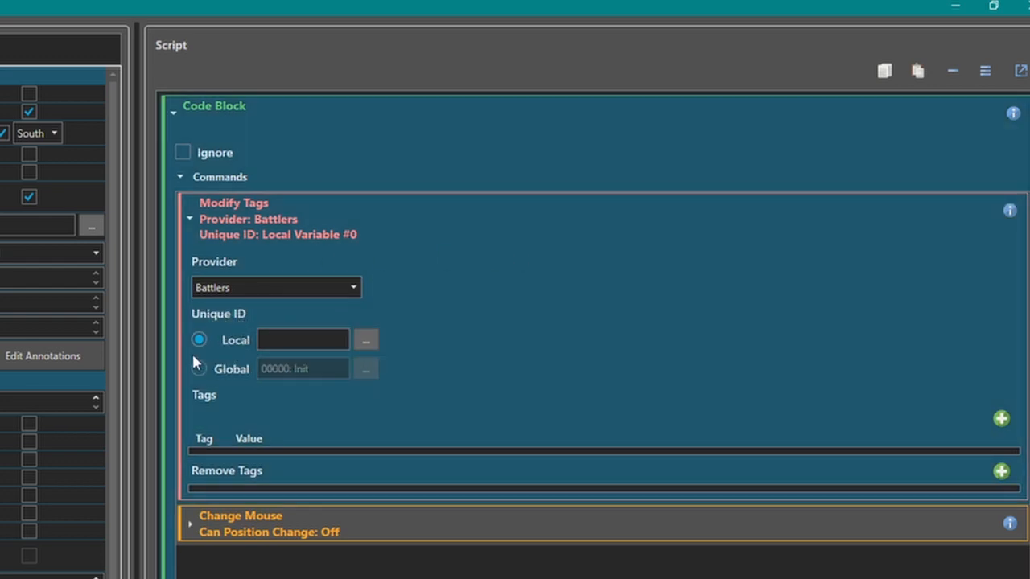
# - Set the Modify Tags command's Unique ID to the global variable 00000: Init
pyautogui.click(200, 368)
pyautogui.click(200, 342)
pyautogui.click(198, 368)
pyautogui.click(216, 339)
pyautogui.click(200, 369)
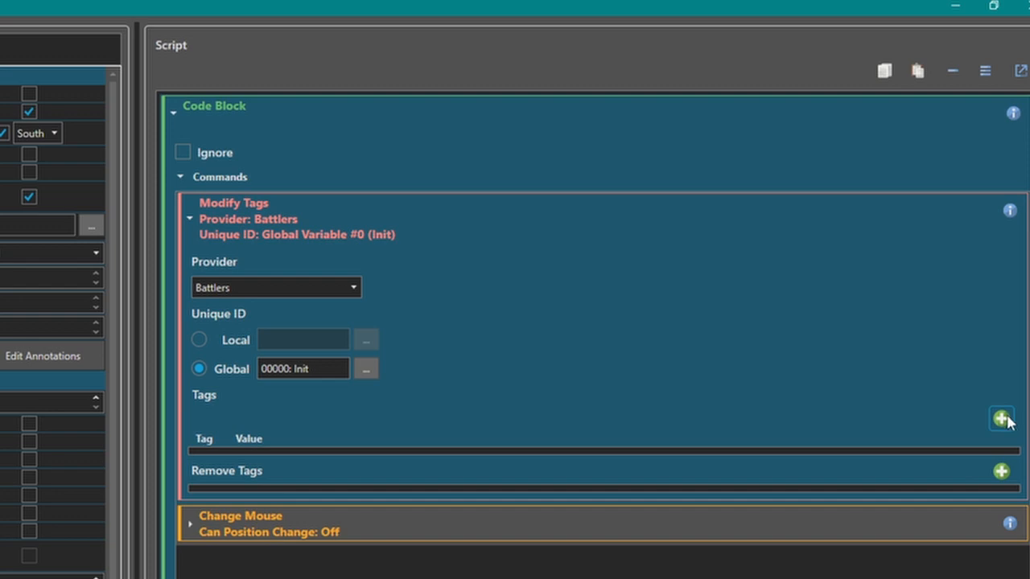
# - Add an empty tag and value row to Modify Tags, and try adding and deleting a Remove Tags row
pyautogui.click(1001, 418)
pyautogui.click(207, 463)
pyautogui.click(257, 463)
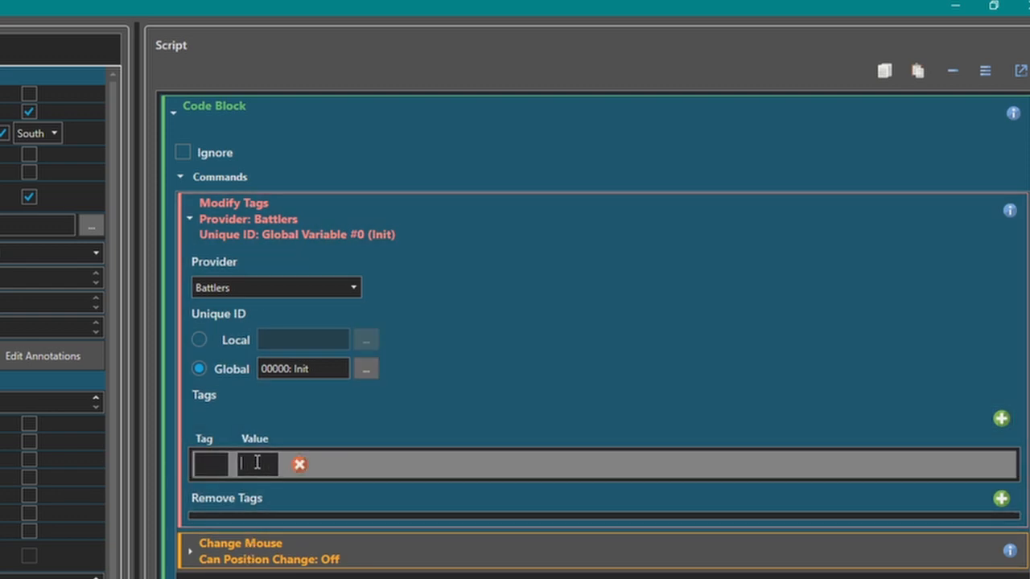
pyautogui.click(200, 465)
pyautogui.click(274, 465)
pyautogui.click(1001, 498)
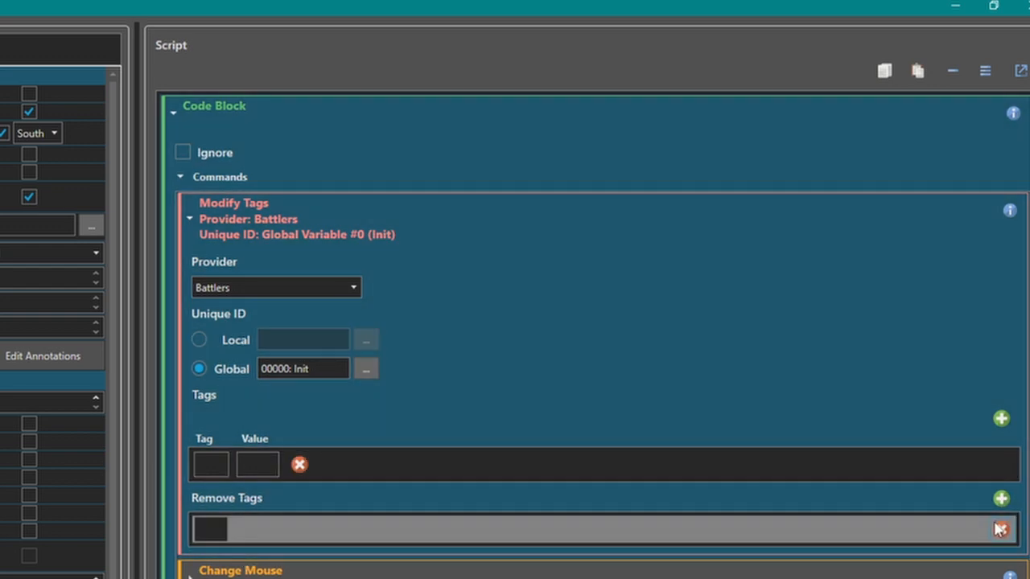
pyautogui.click(1001, 529)
pyautogui.click(190, 219)
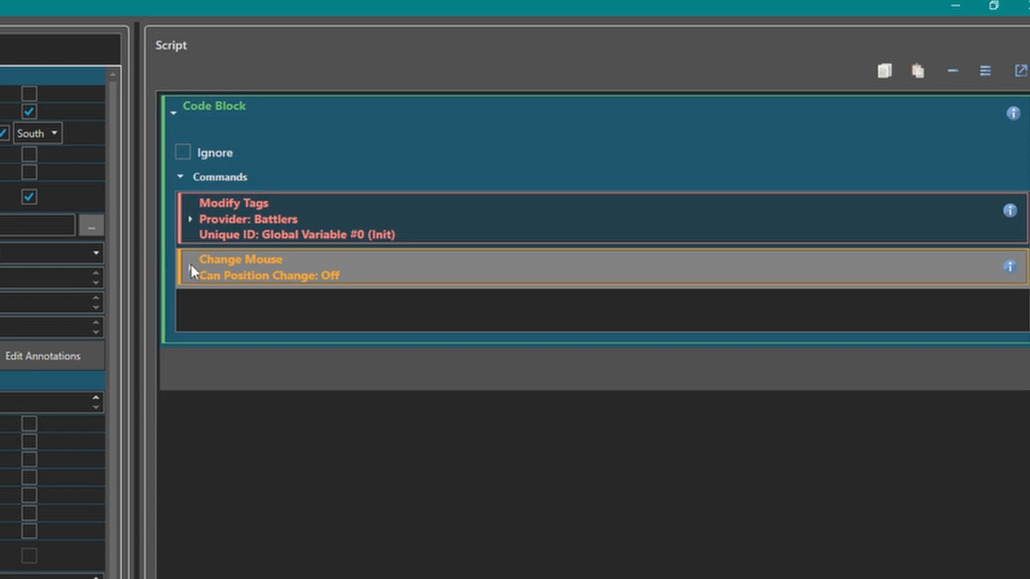
# - Expand the Change Mouse command, try Global as its Can Position Change source and view the selectable switches
pyautogui.click(190, 267)
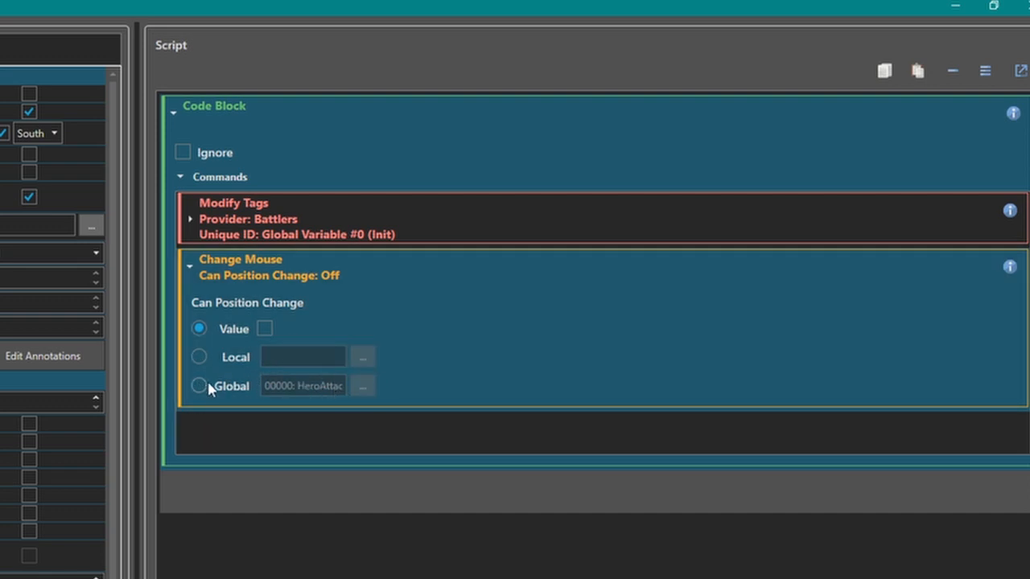
pyautogui.click(198, 386)
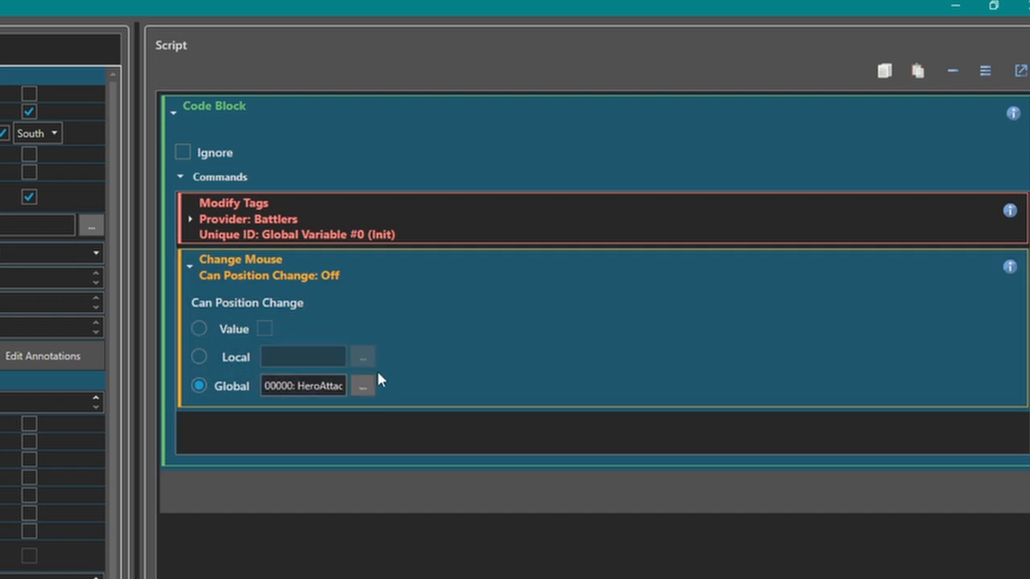
pyautogui.click(363, 387)
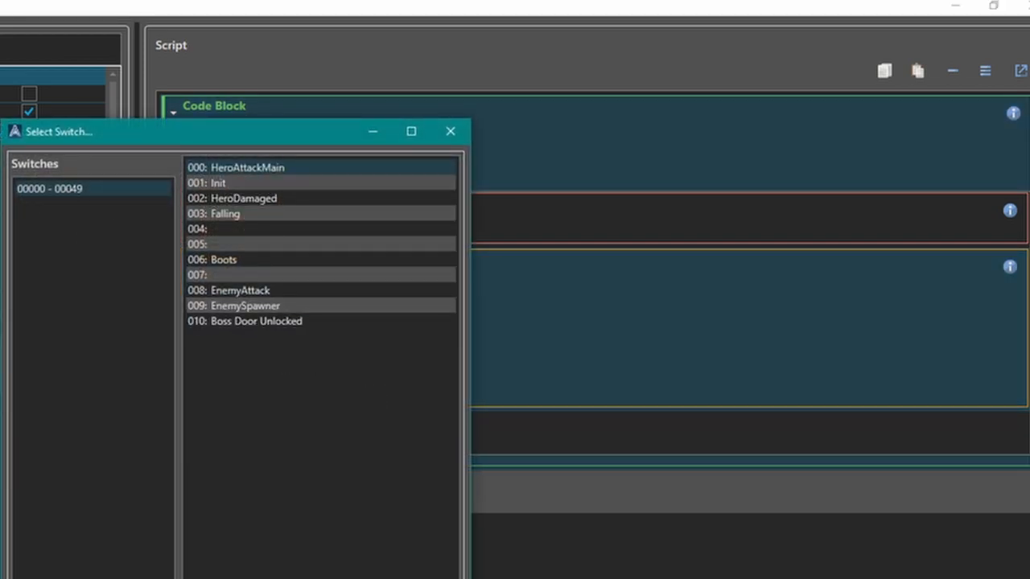
pyautogui.click(450, 131)
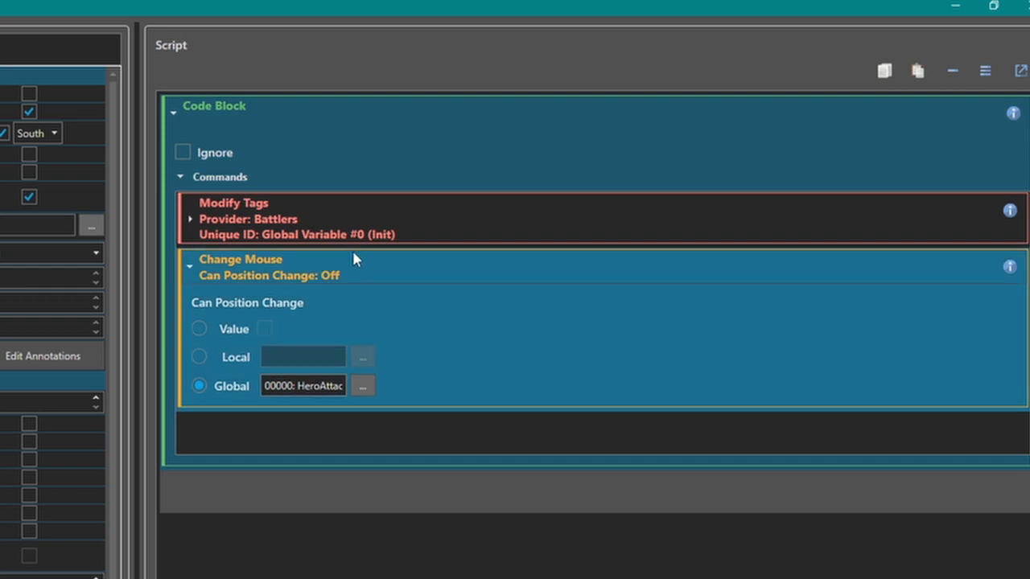
# - Set the Change Mouse command's Can Position Change to a fixed Value and enable it
pyautogui.click(200, 329)
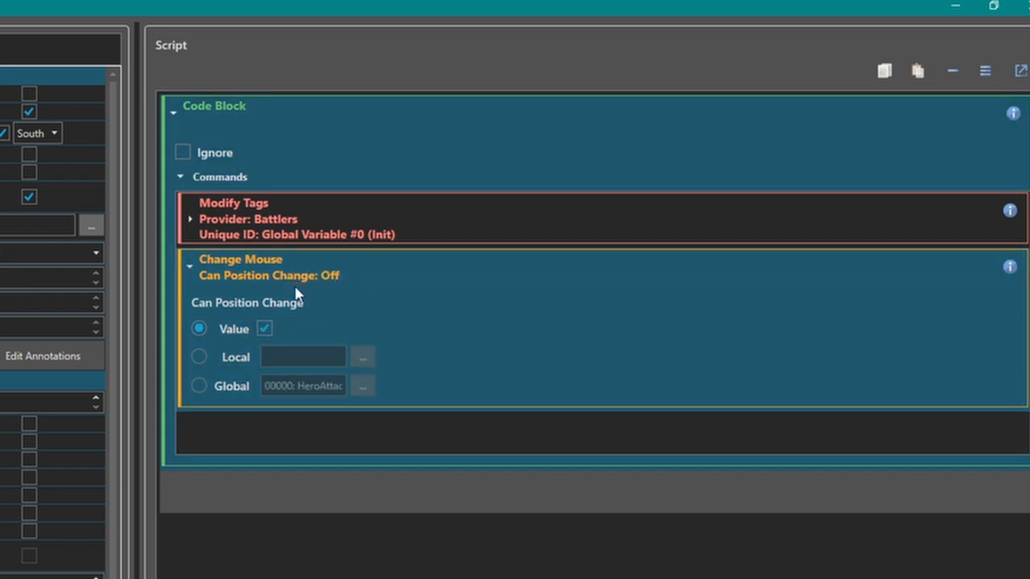
pyautogui.click(264, 329)
pyautogui.click(190, 265)
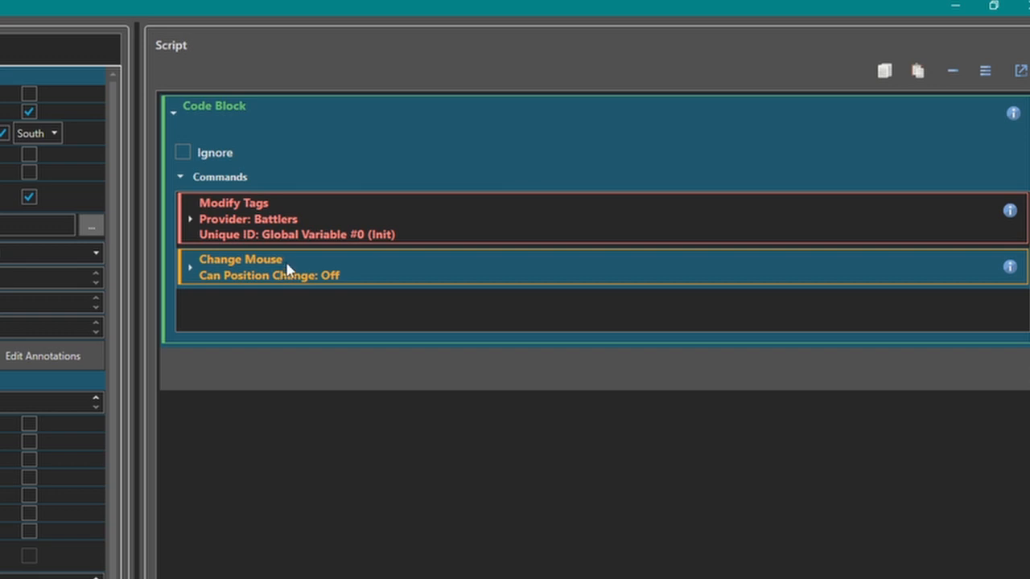
pyautogui.click(190, 267)
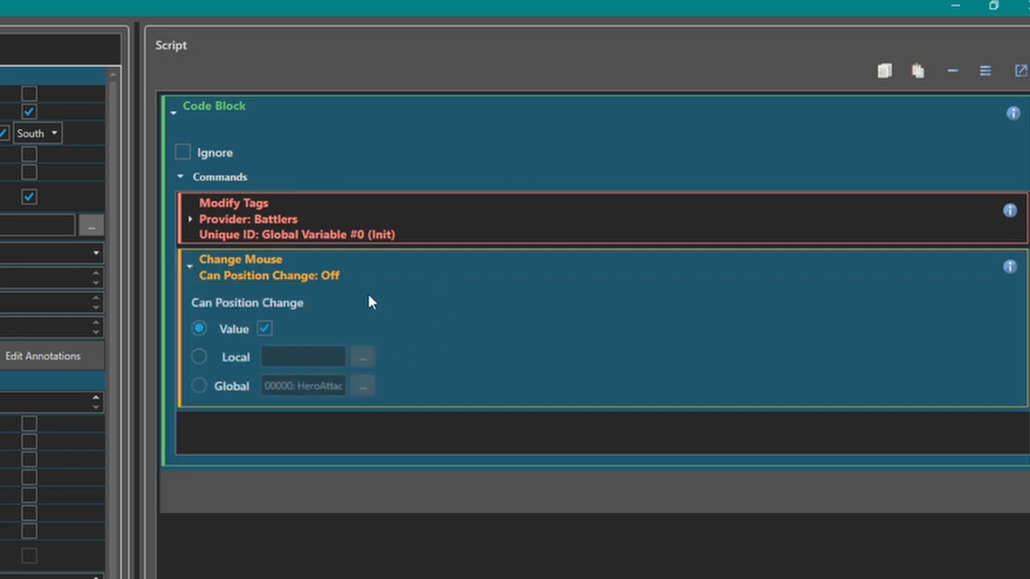
pyautogui.click(228, 277)
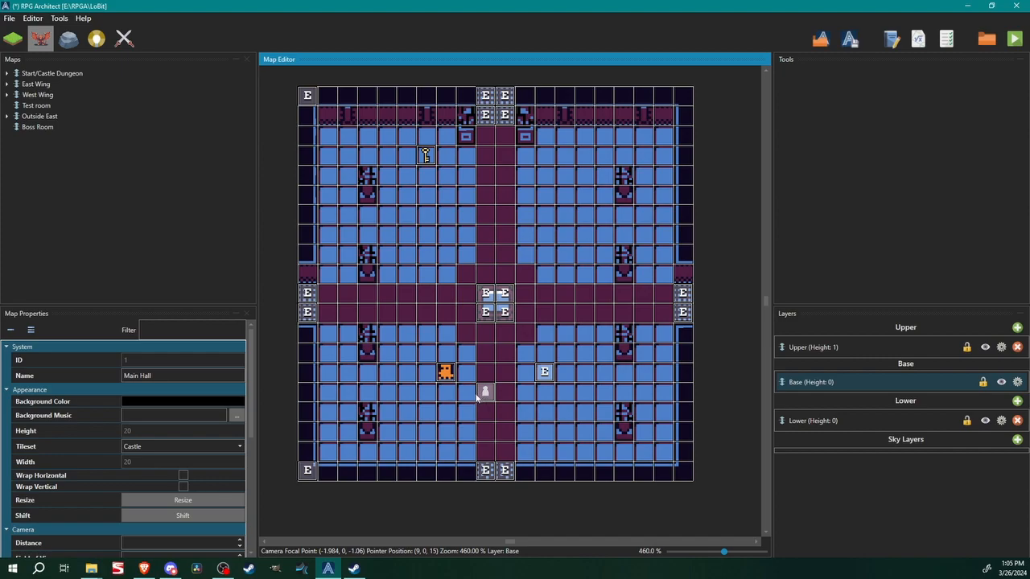
# - Open the Skip Dialogue virtual key in the database and examine the Display All Messages command in its Pressed Script
pyautogui.click(60, 18)
pyautogui.click(80, 32)
pyautogui.scroll(-1, 269, 426)
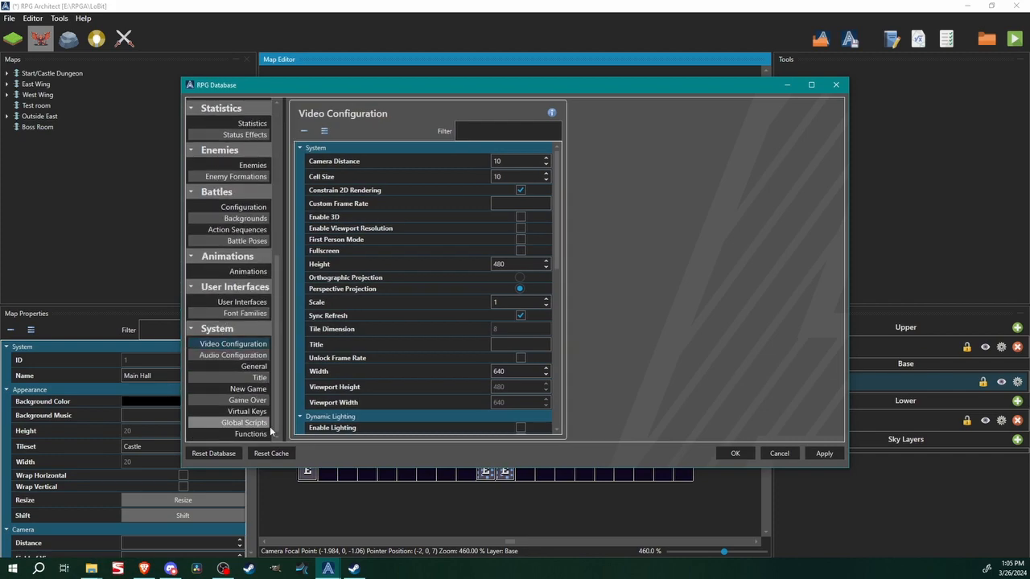
pyautogui.click(260, 414)
pyautogui.click(342, 243)
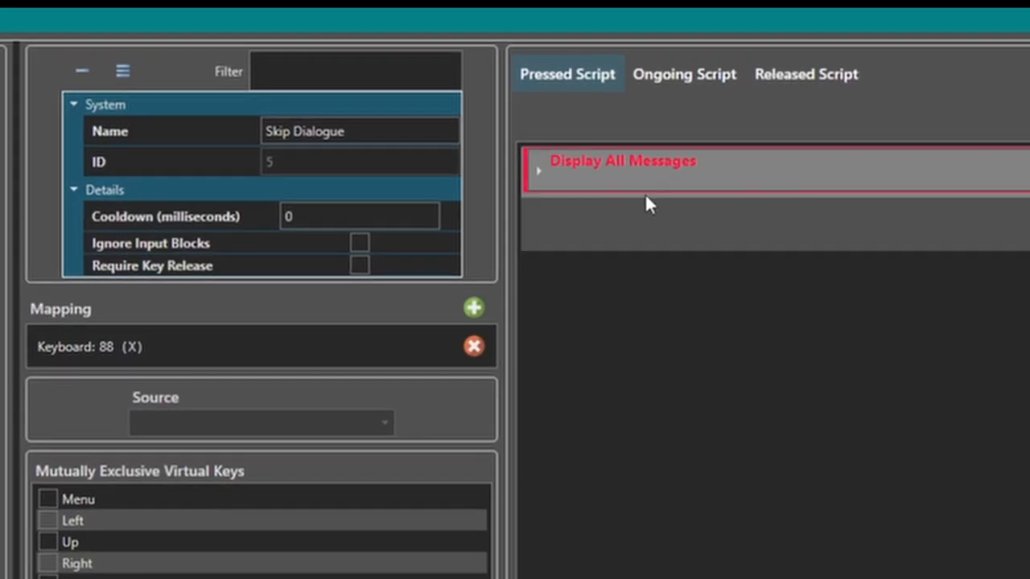
pyautogui.click(544, 173)
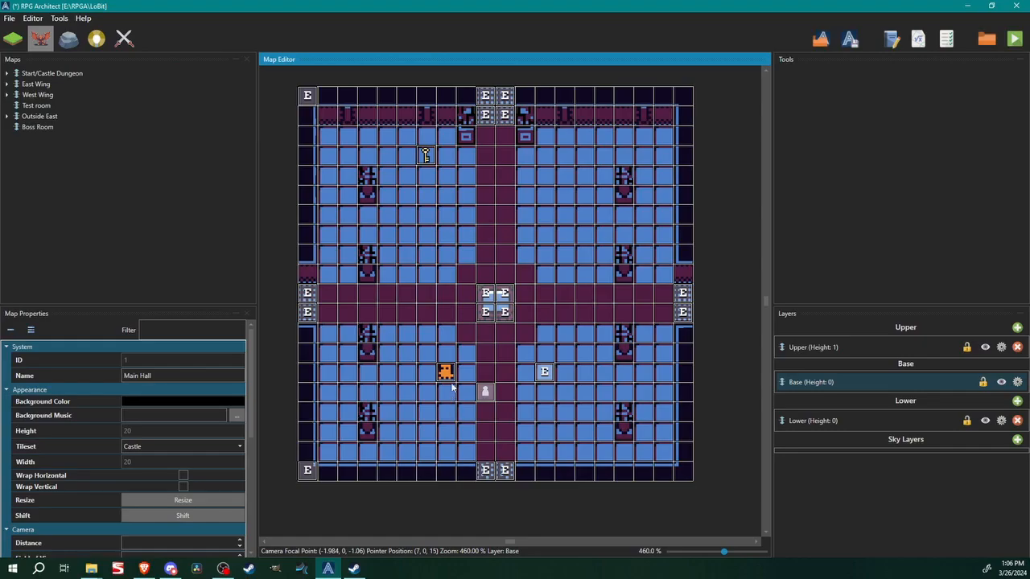
# - Open the ghost entity at position (7, 0, 14) on the Main Hall map and inspect its two Display Static Message commands
pyautogui.doubleClick(446, 374)
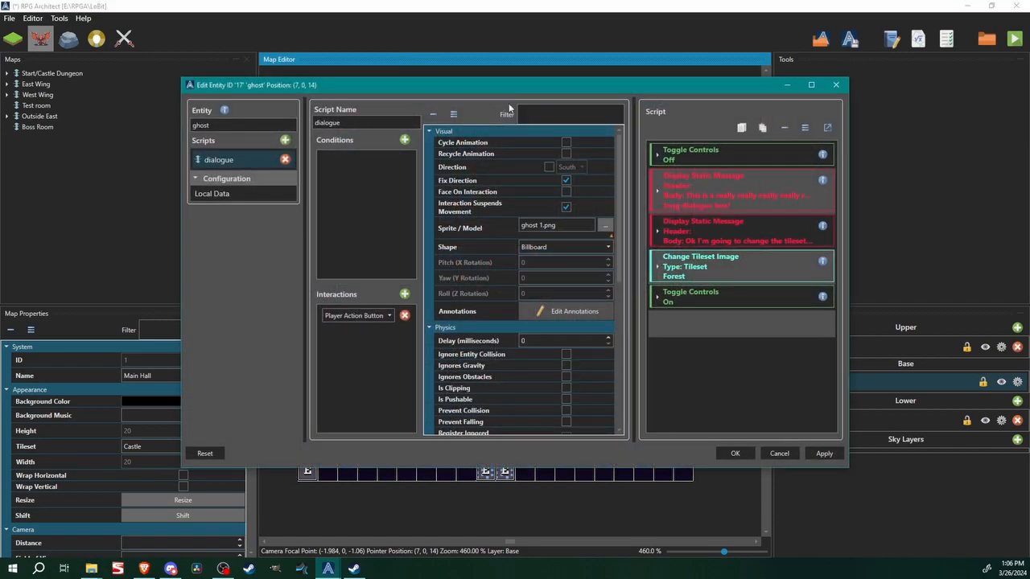
pyautogui.doubleClick(764, 83)
pyautogui.click(478, 111)
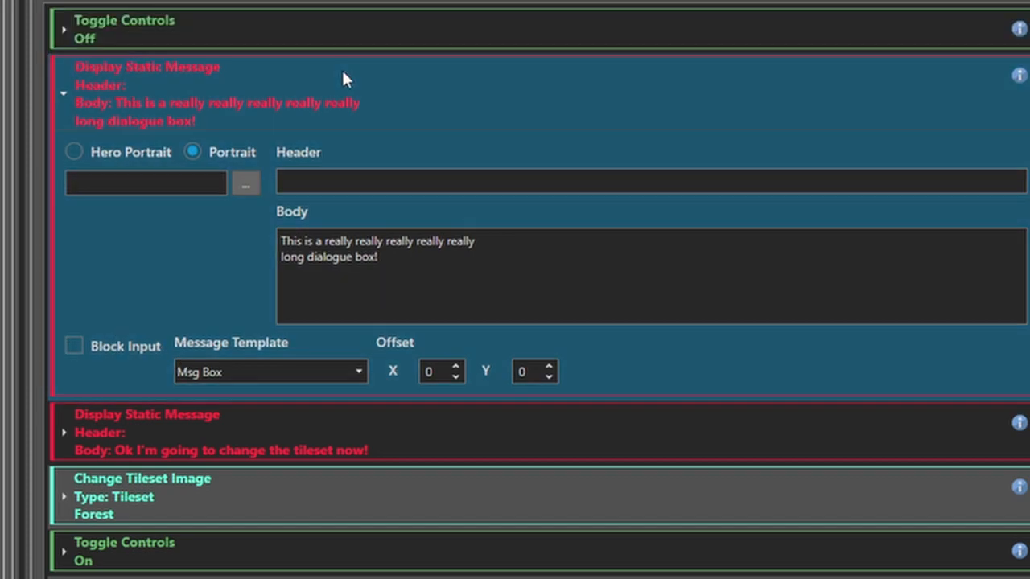
pyautogui.click(346, 121)
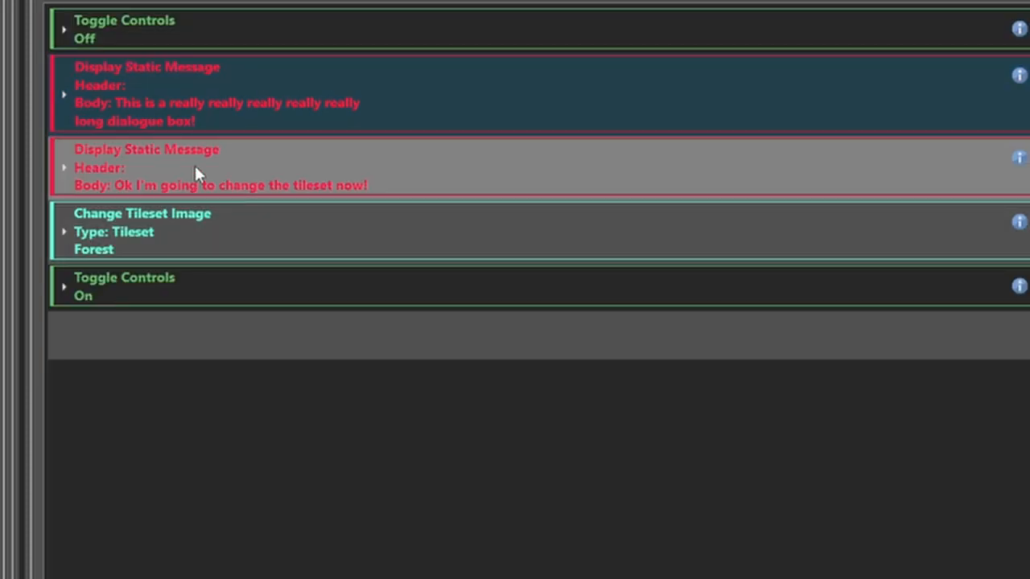
pyautogui.click(196, 171)
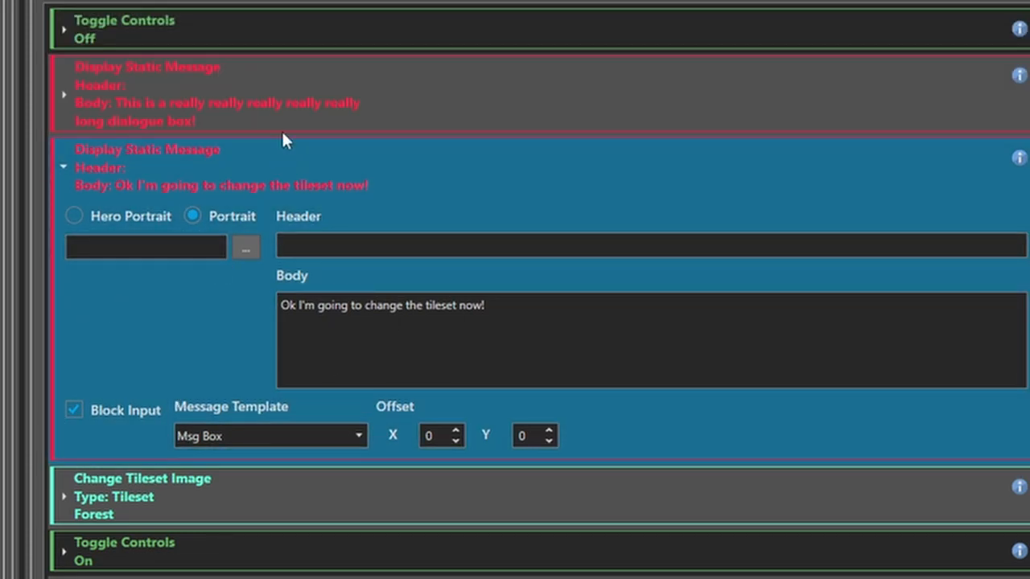
pyautogui.click(126, 148)
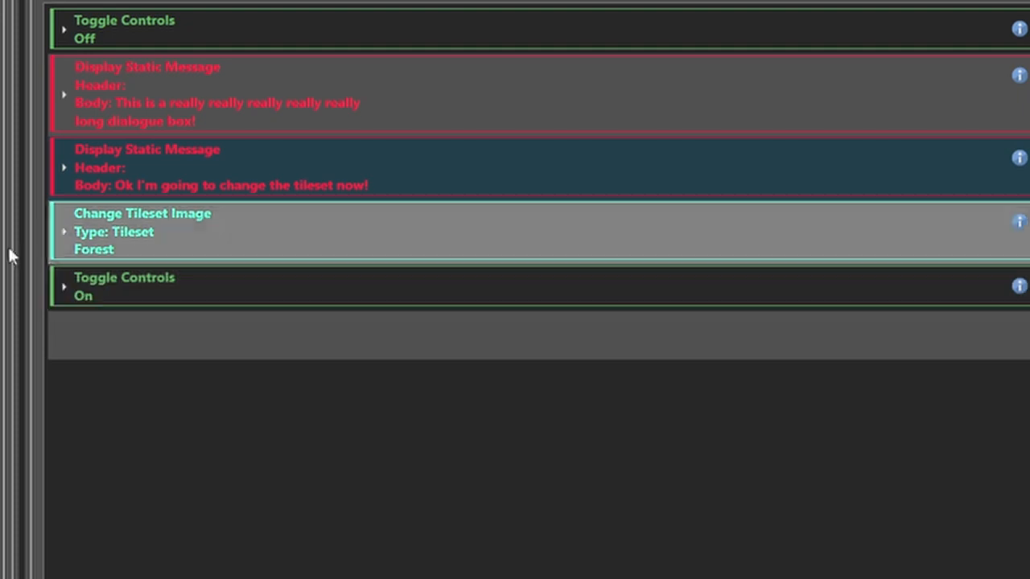
# - Expand both static messages together to compare their Block Input settings, and check the Toggle Controls Off command's Is Enabled options
pyautogui.click(216, 170)
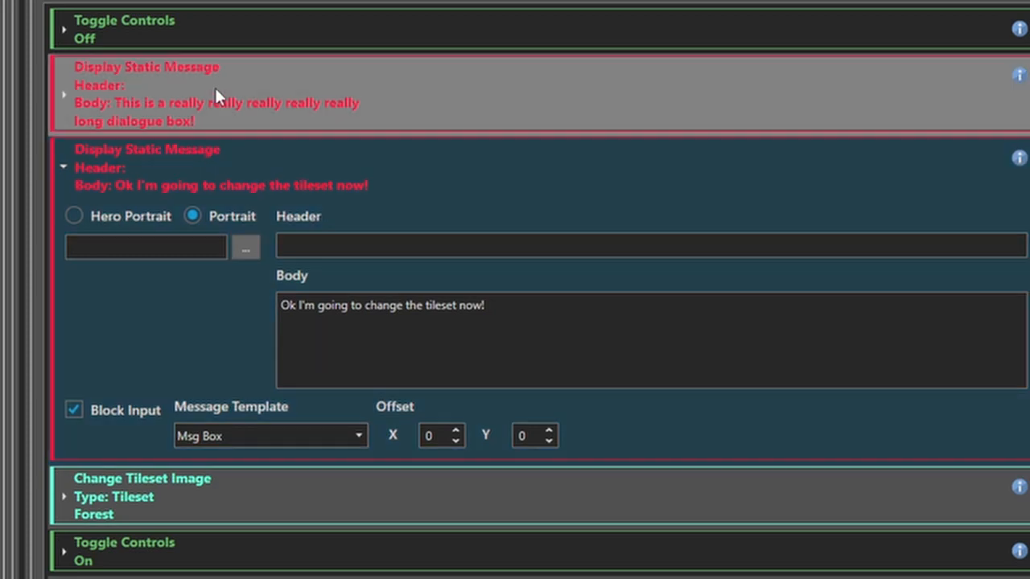
pyautogui.click(215, 95)
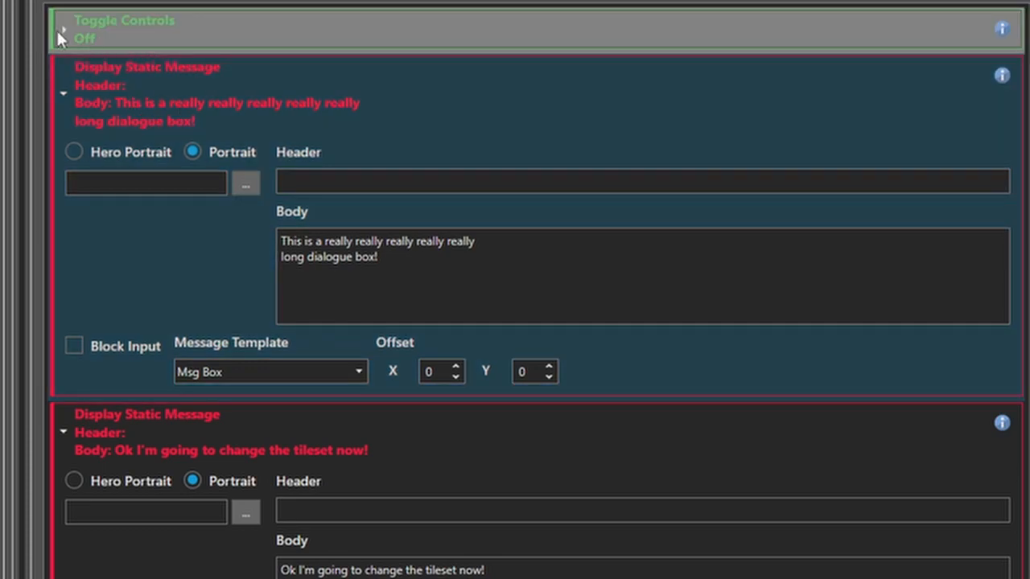
pyautogui.click(59, 34)
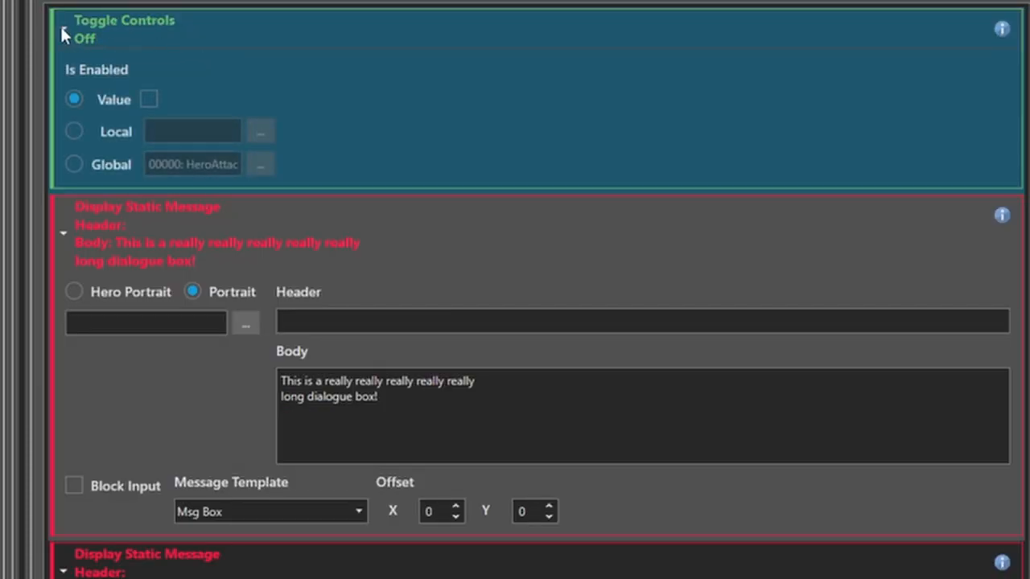
pyautogui.click(63, 34)
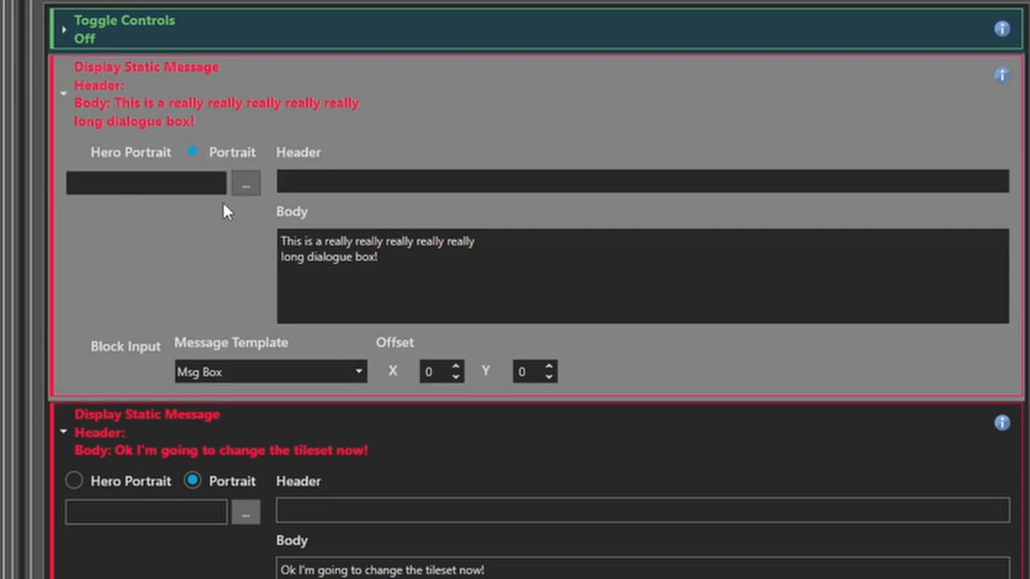
# - Collapse both static messages and expand the Change Tileset Image command to review the tilesets selectable as its Value
pyautogui.scroll(-1, 233, 161)
pyautogui.click(248, 249)
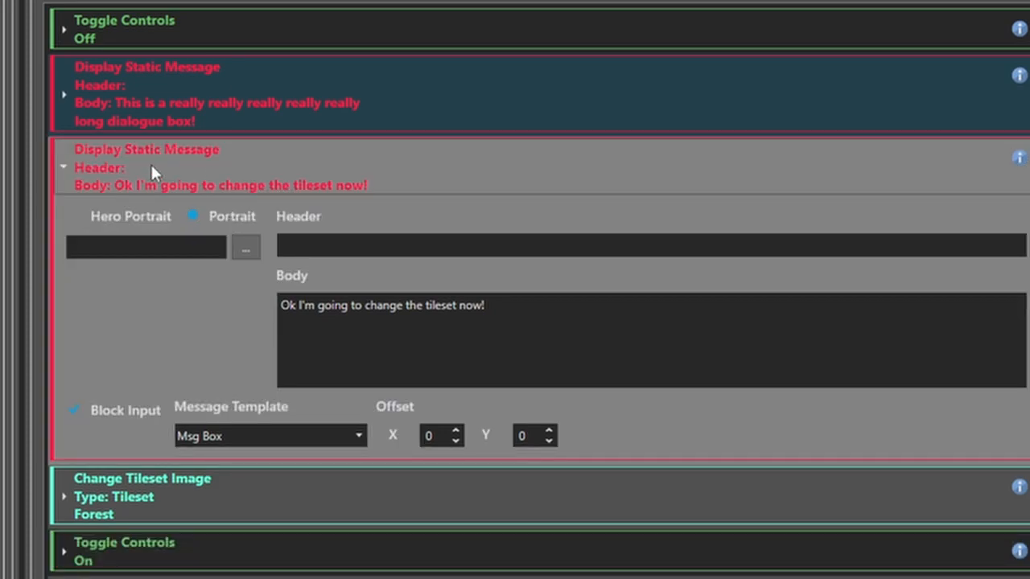
pyautogui.click(394, 169)
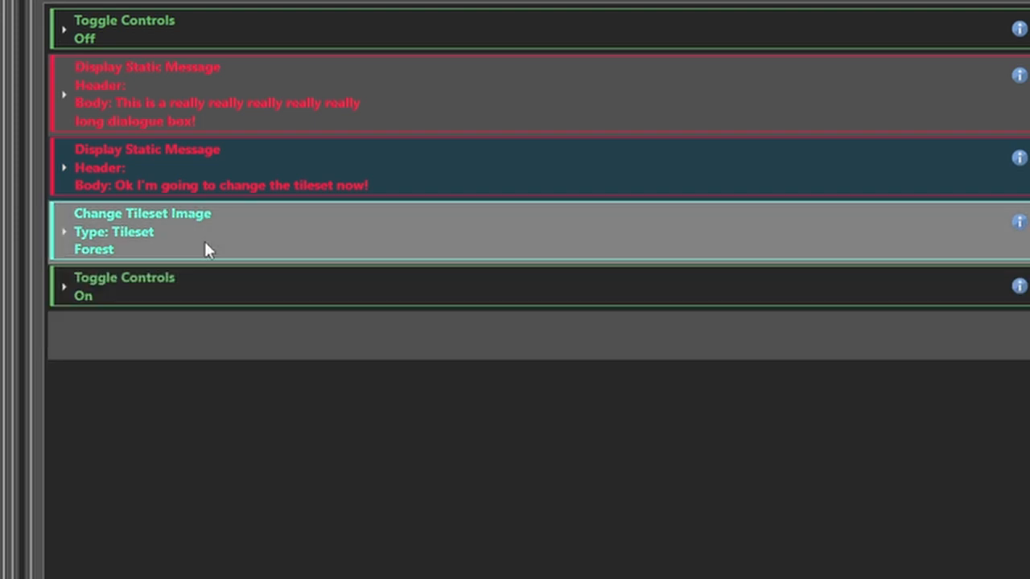
pyautogui.click(65, 235)
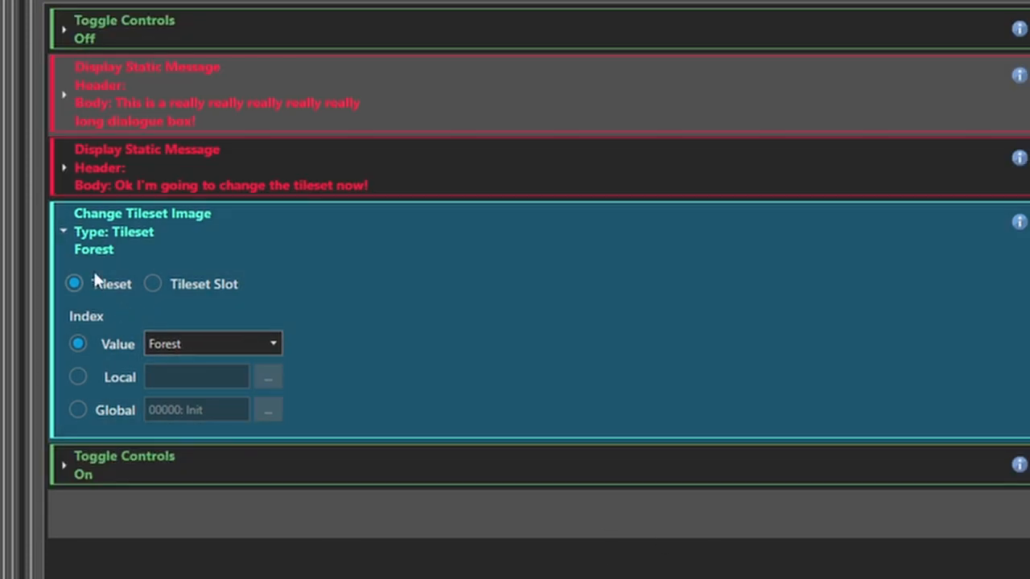
pyautogui.click(269, 344)
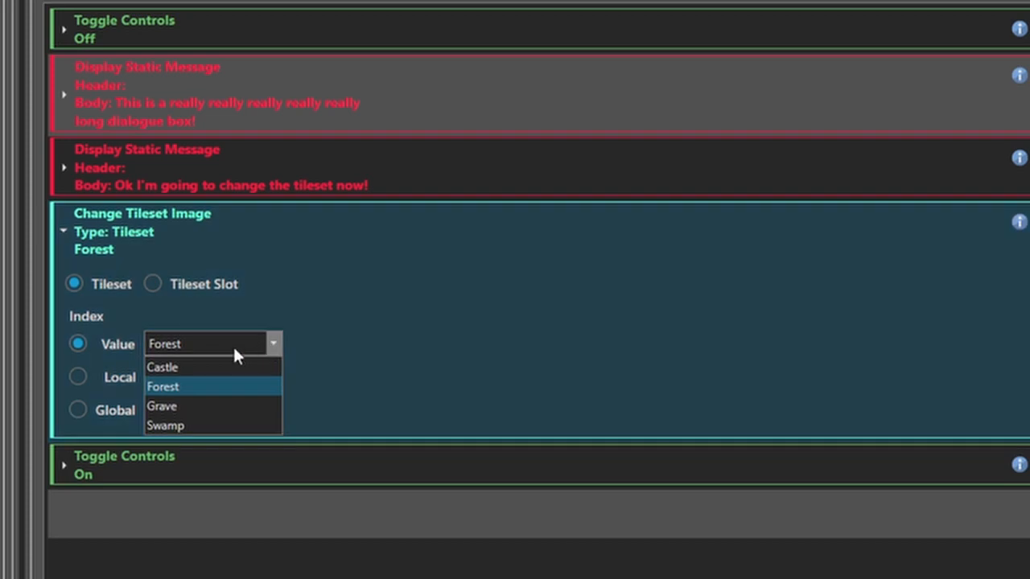
pyautogui.click(238, 346)
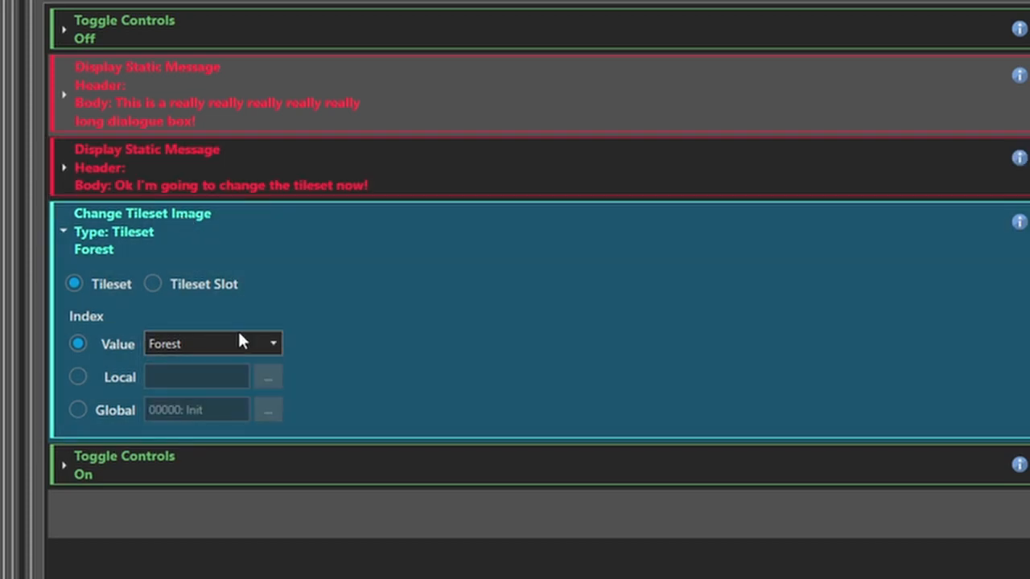
pyautogui.click(274, 346)
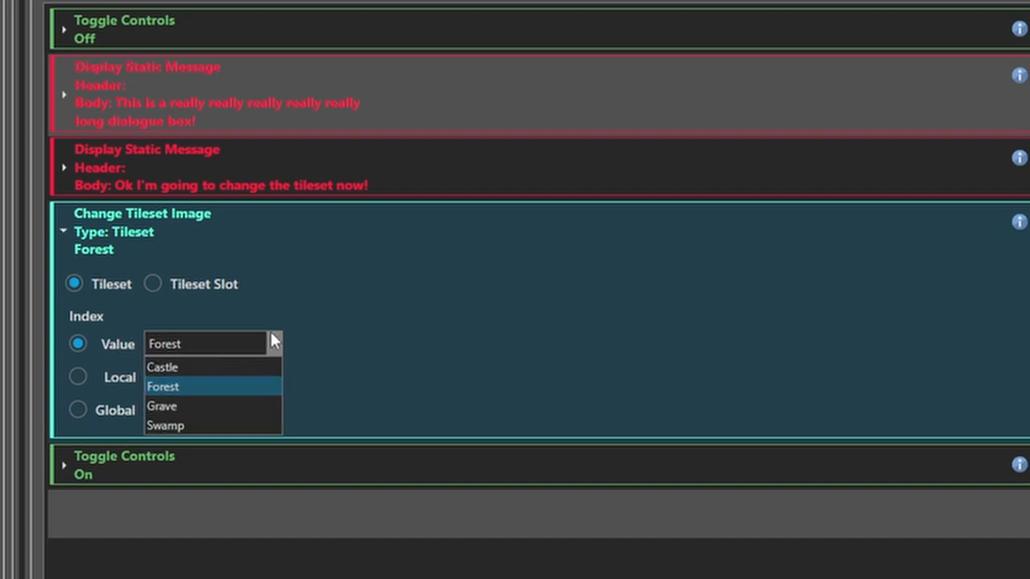
pyautogui.click(246, 345)
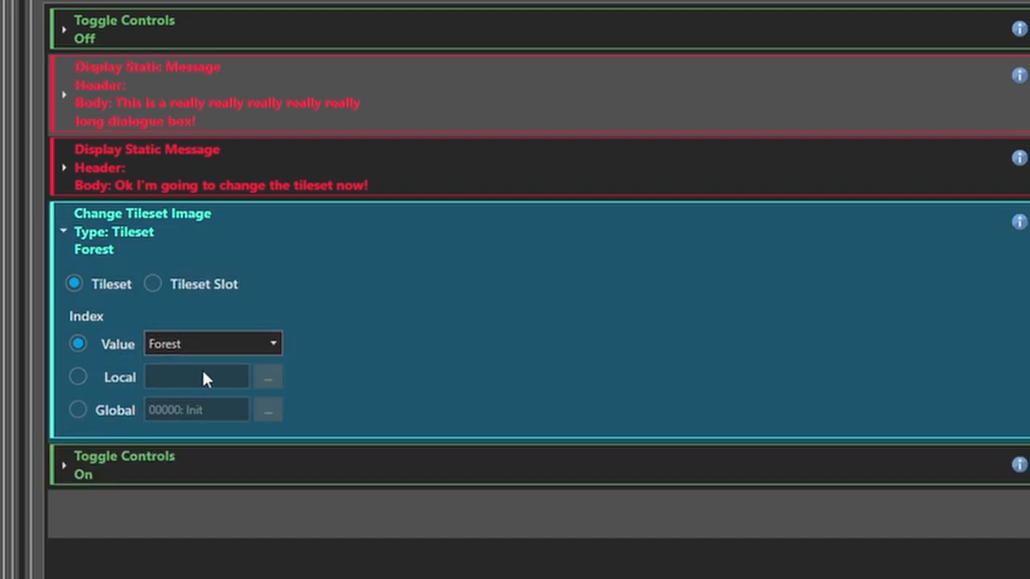
# - Try a Global variable as the tileset index, browse the variable list, and return the index to Value
pyautogui.click(89, 405)
pyautogui.click(269, 412)
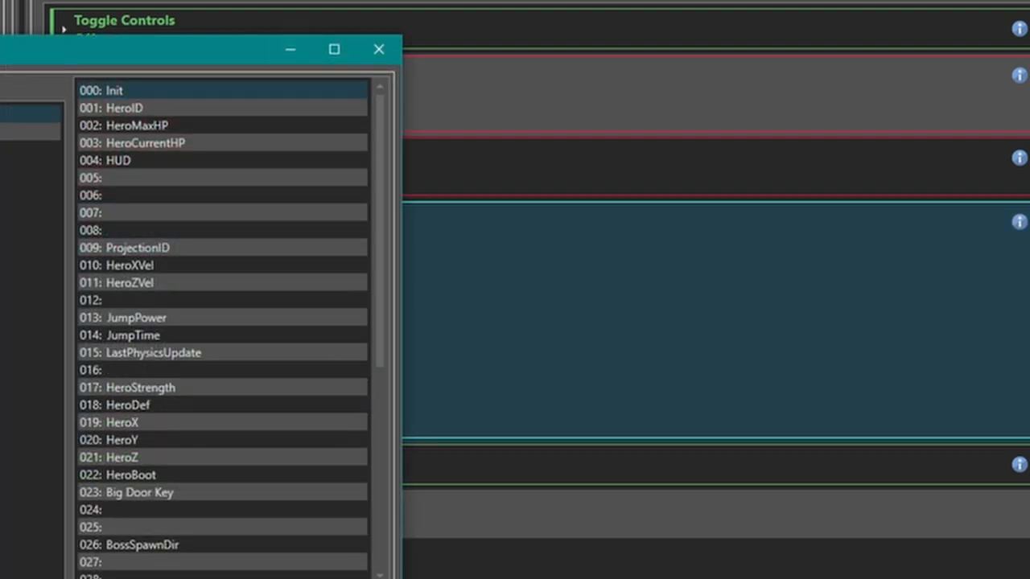
pyautogui.click(379, 50)
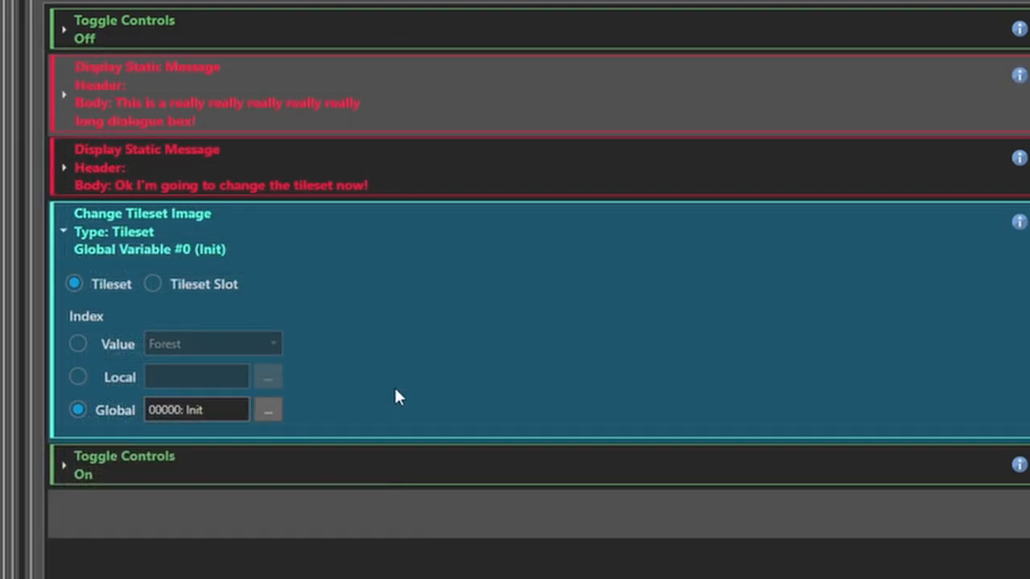
pyautogui.click(78, 345)
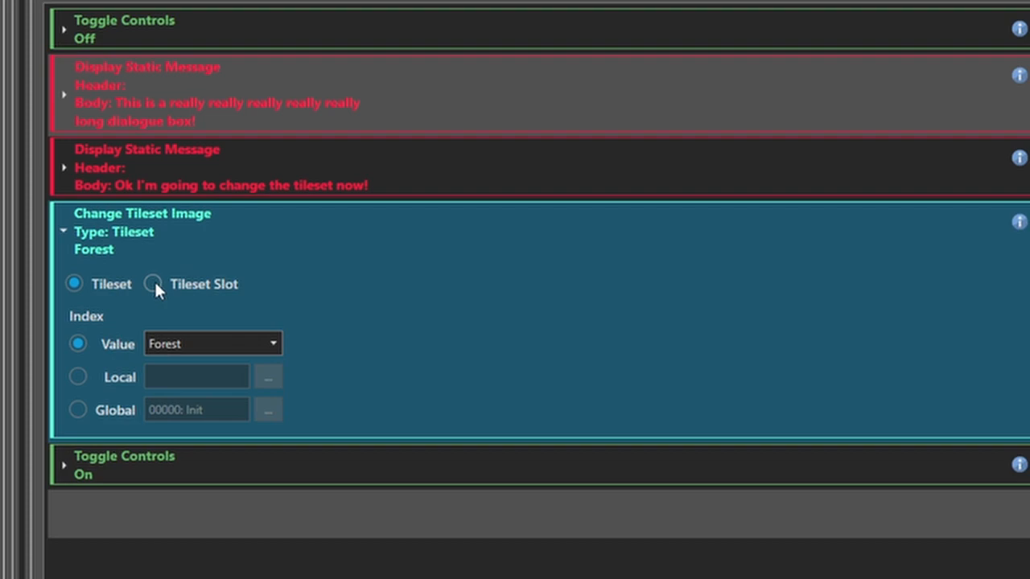
# - Try the Tileset Slot type to examine its slot categories and Image Source, and return to Tileset with Forest selected
pyautogui.click(153, 285)
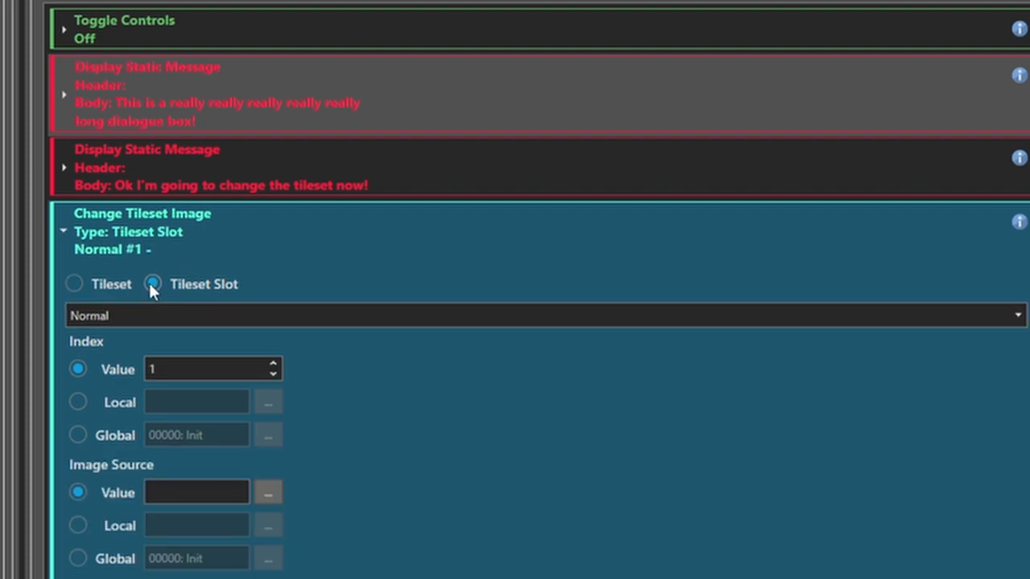
pyautogui.click(404, 320)
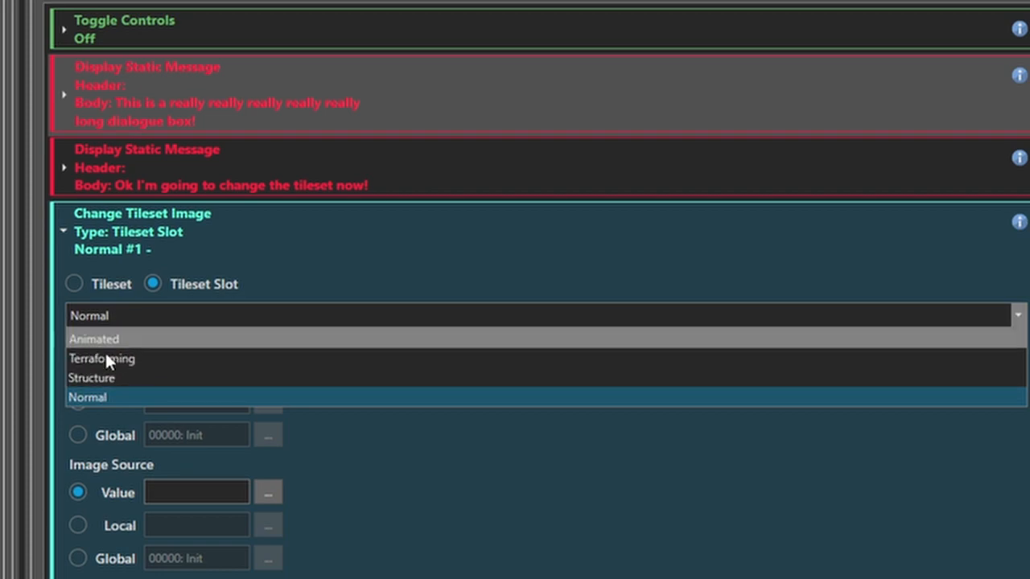
pyautogui.click(229, 284)
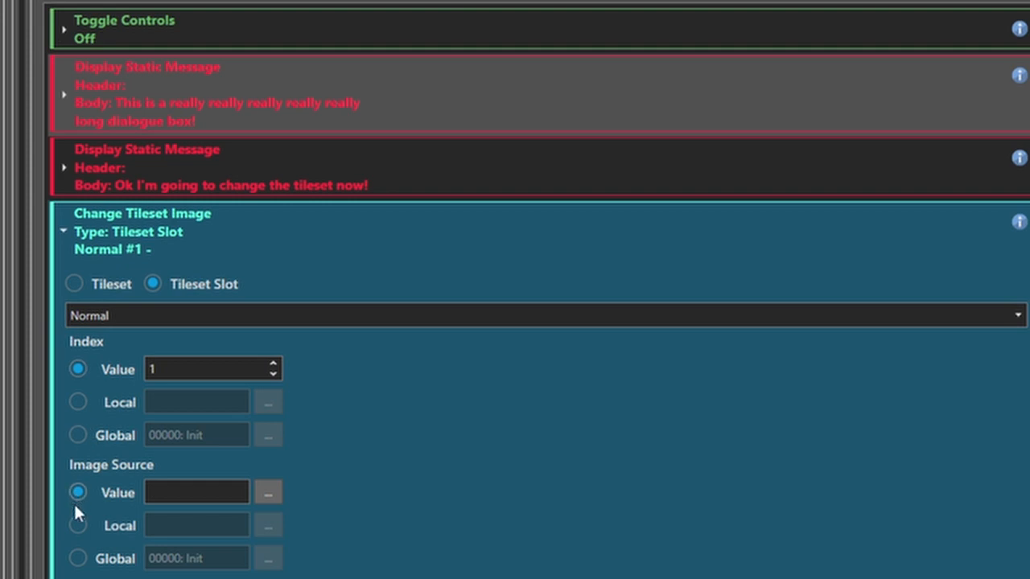
pyautogui.click(269, 494)
pyautogui.click(818, 451)
pyautogui.click(76, 284)
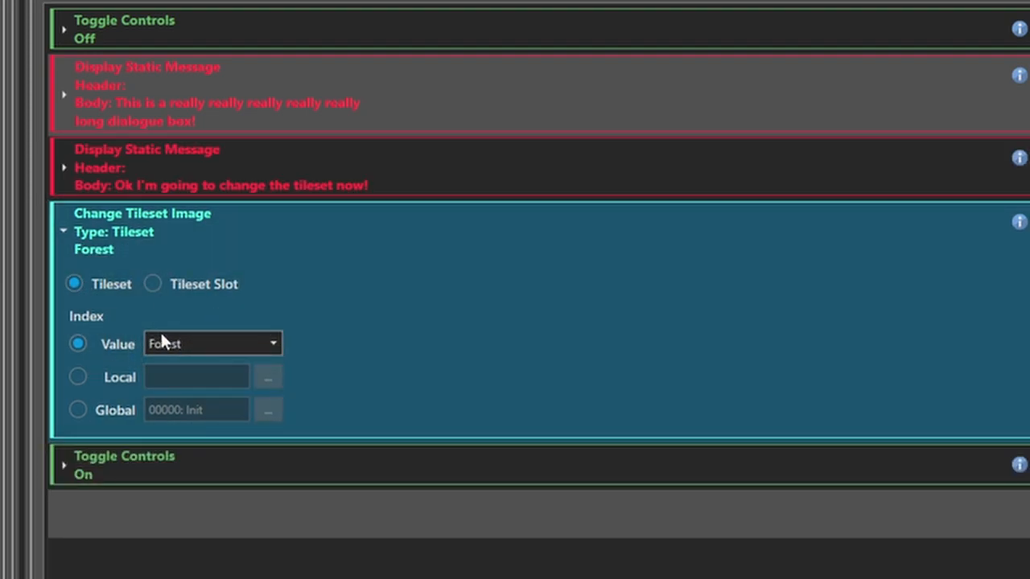
pyautogui.click(183, 347)
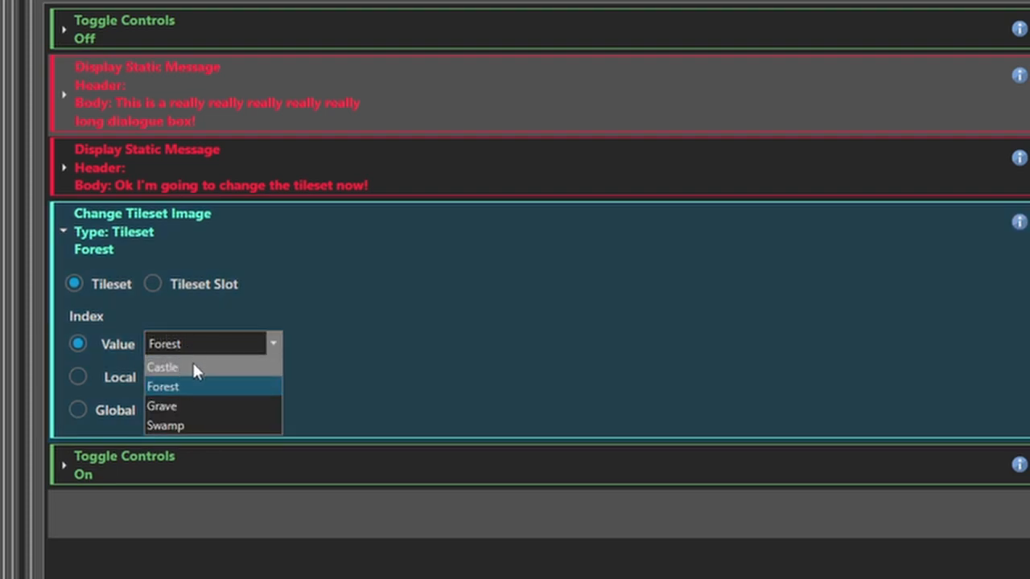
pyautogui.click(175, 387)
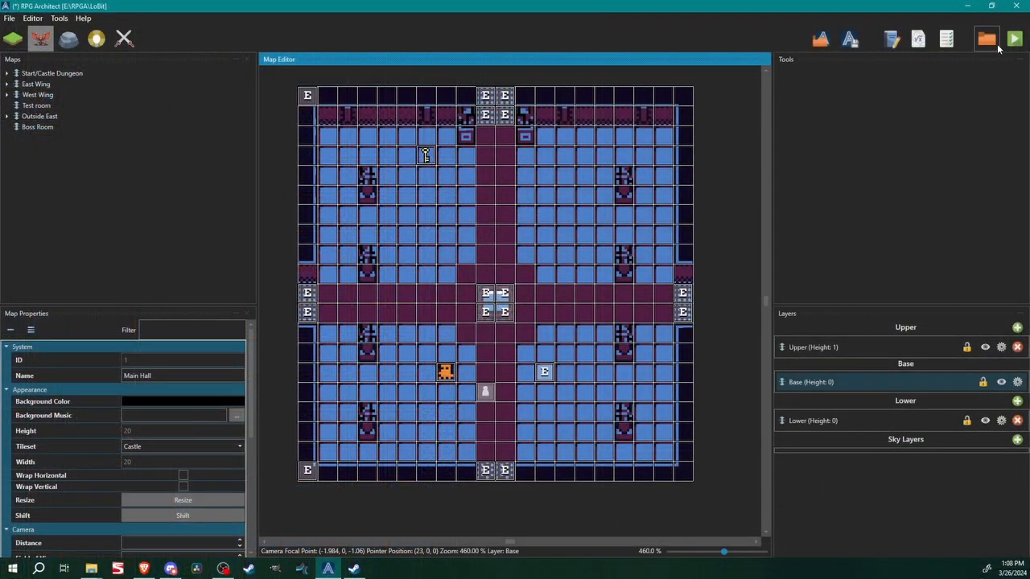
# - Save the project, start a test play, and walk the hero to the orange ghost to talk to it
pyautogui.click(1013, 39)
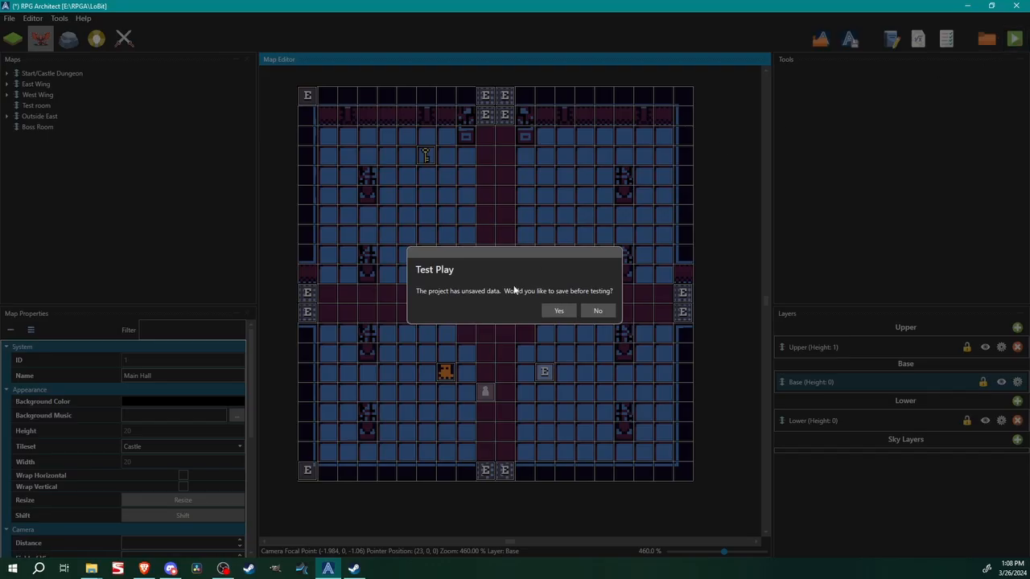
pyautogui.click(561, 311)
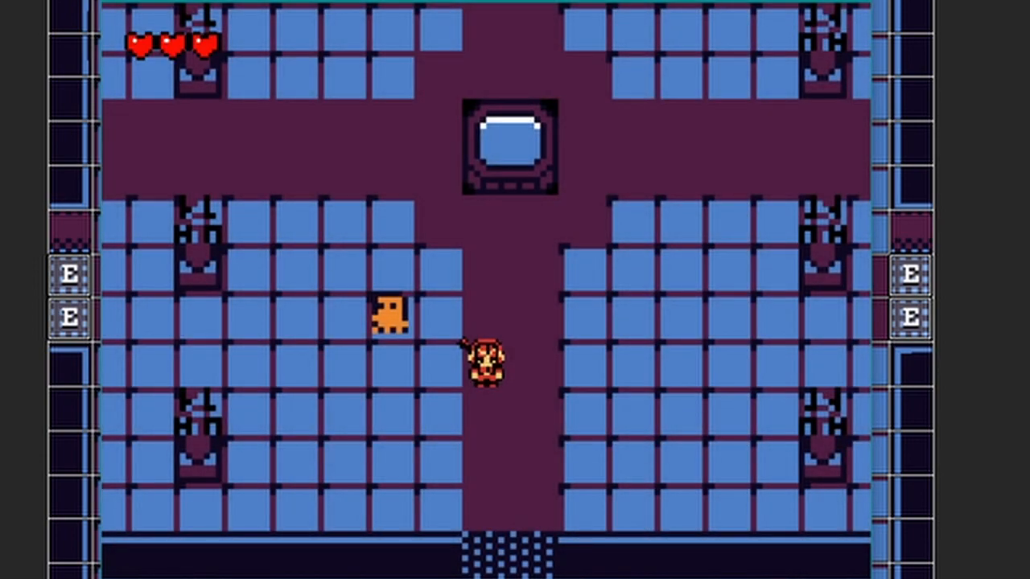
pyautogui.press('Up')
pyautogui.press('Left')
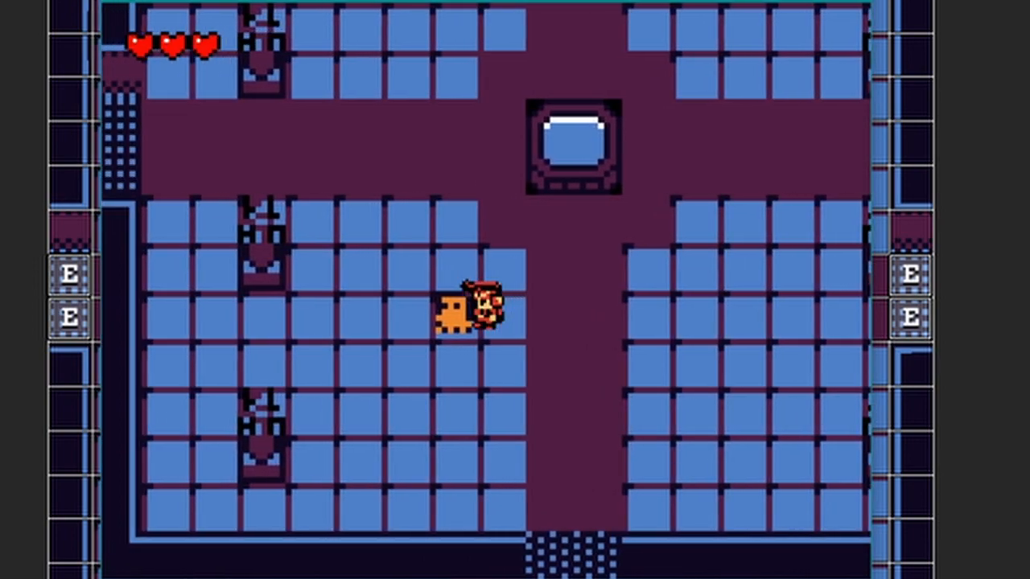
pyautogui.press('Down')
pyautogui.press('Left')
pyautogui.press('space')
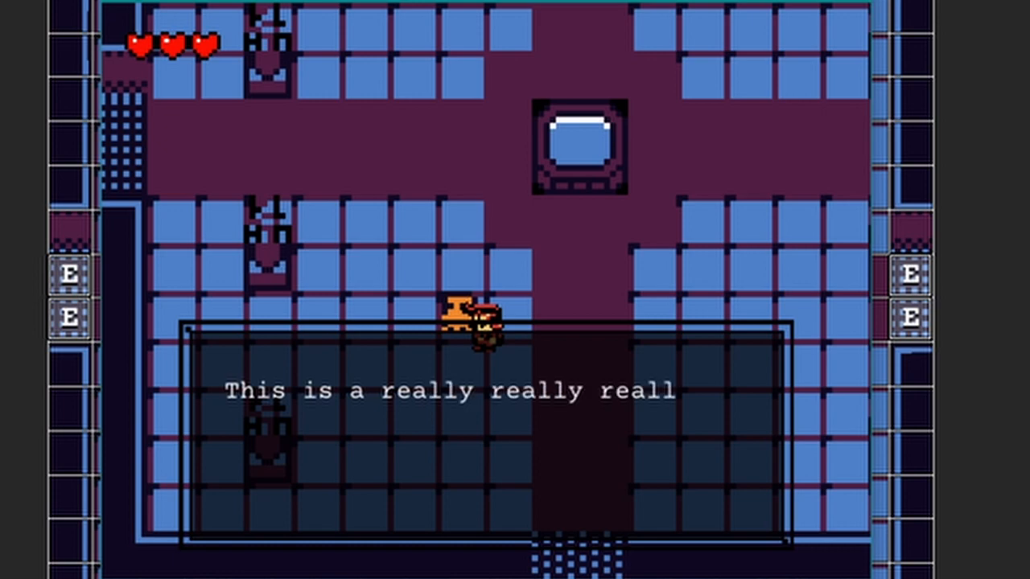
# - Advance through the ghost's two messages to trigger the in-game tileset change
pyautogui.press('space')
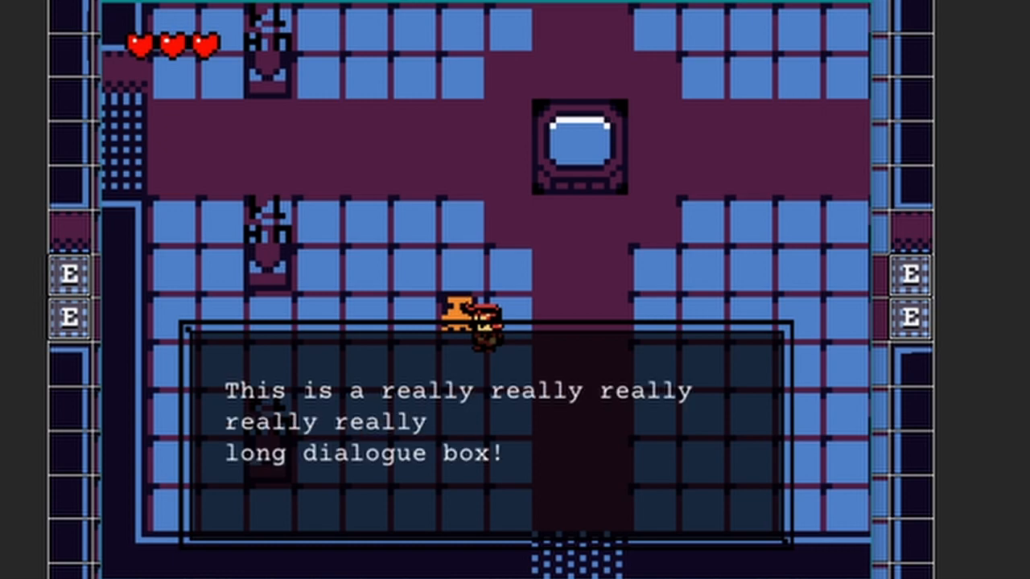
pyautogui.press('space')
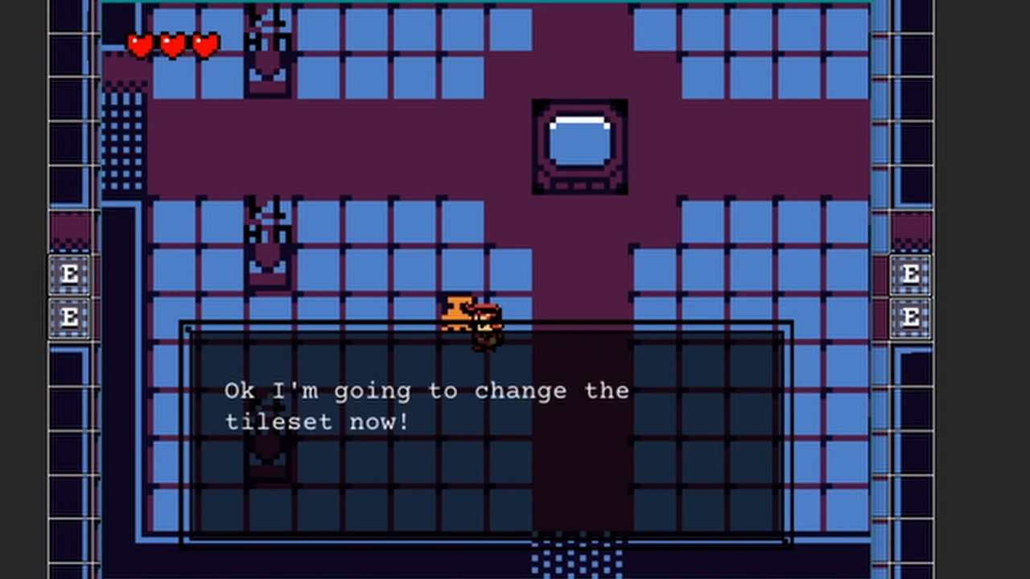
pyautogui.press('space')
# - Walk the hero around the Main Hall to inspect the swapped tileset, and close the test play
pyautogui.press('Right')
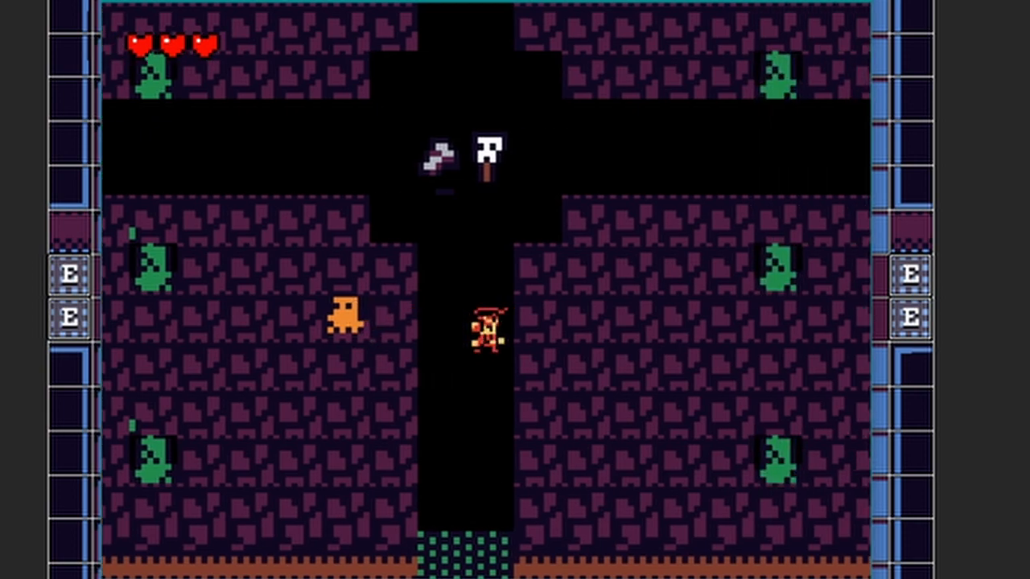
pyautogui.press('Left')
pyautogui.press('Down')
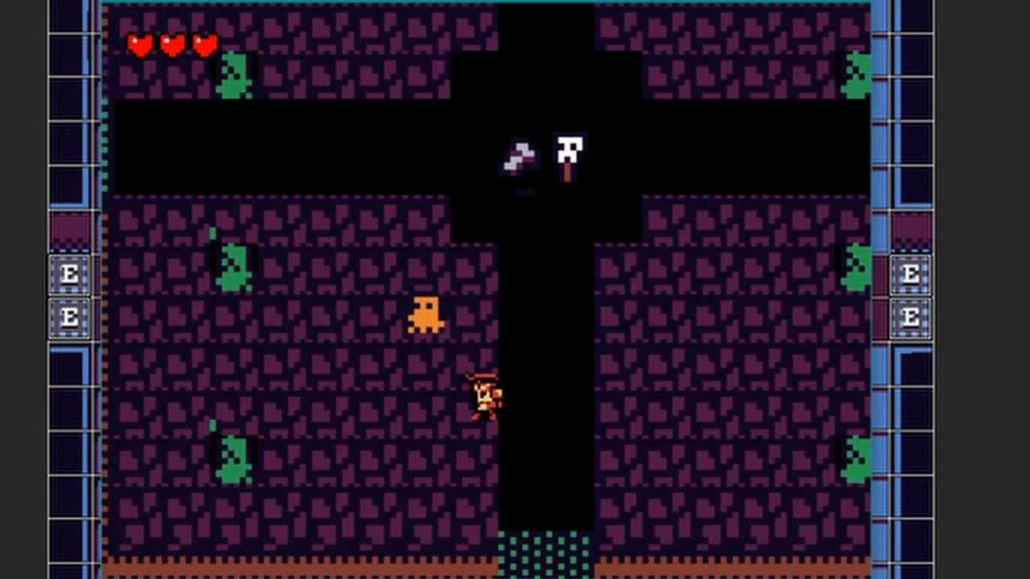
pyautogui.press('Up')
pyautogui.press('Right')
pyautogui.press('Down')
pyautogui.press('Right')
pyautogui.press('Down')
pyautogui.press('Left')
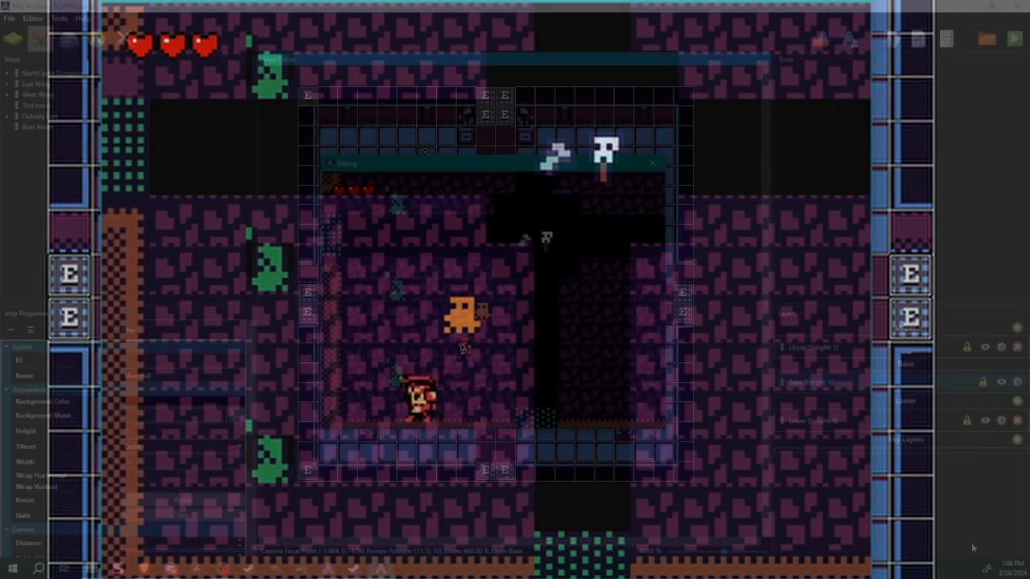
pyautogui.press('Up')
pyautogui.press('Up')
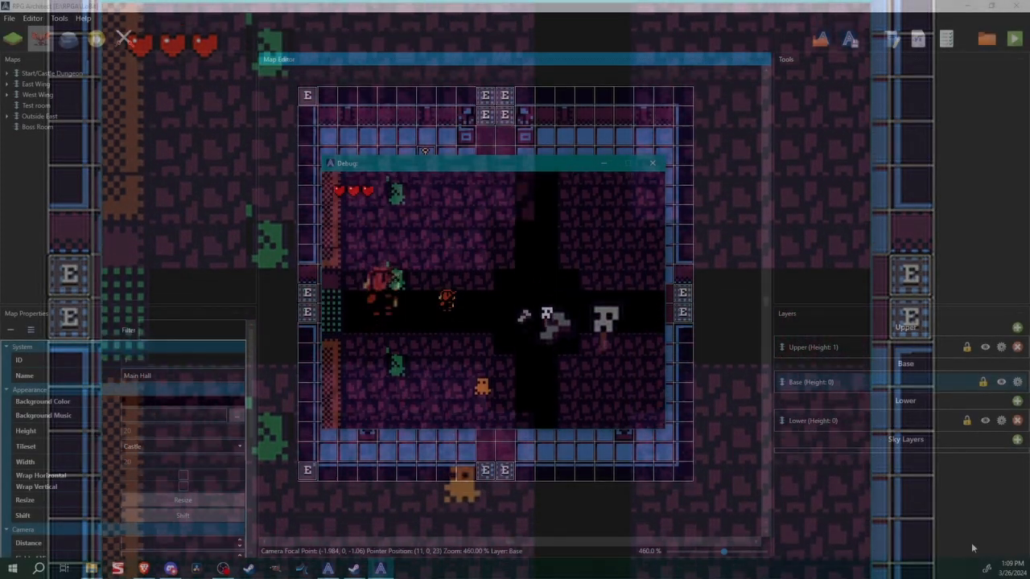
pyautogui.press('Right')
pyautogui.press('Right')
pyautogui.press('Down')
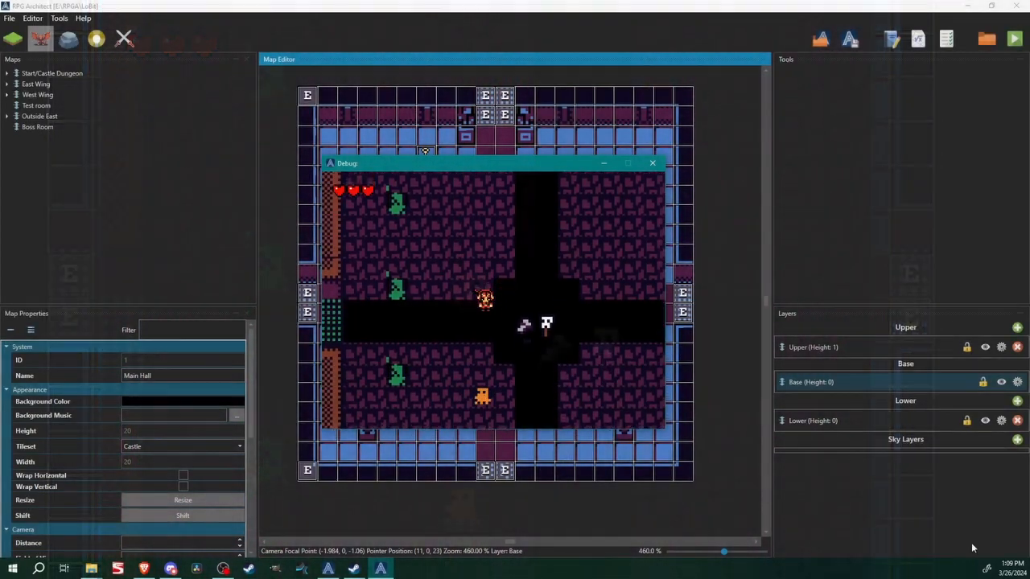
pyautogui.press('Down')
pyautogui.press('Right')
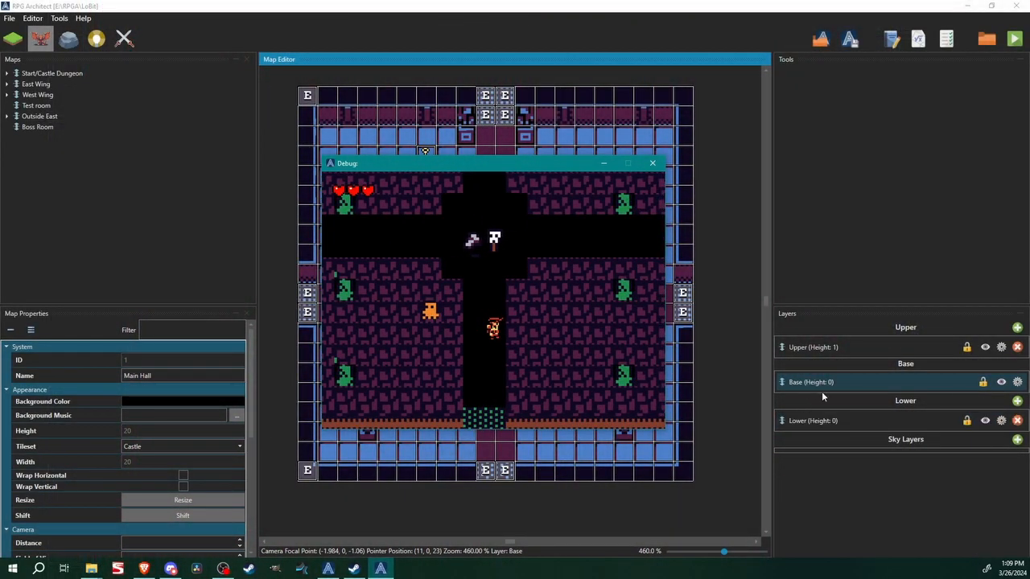
pyautogui.click(652, 164)
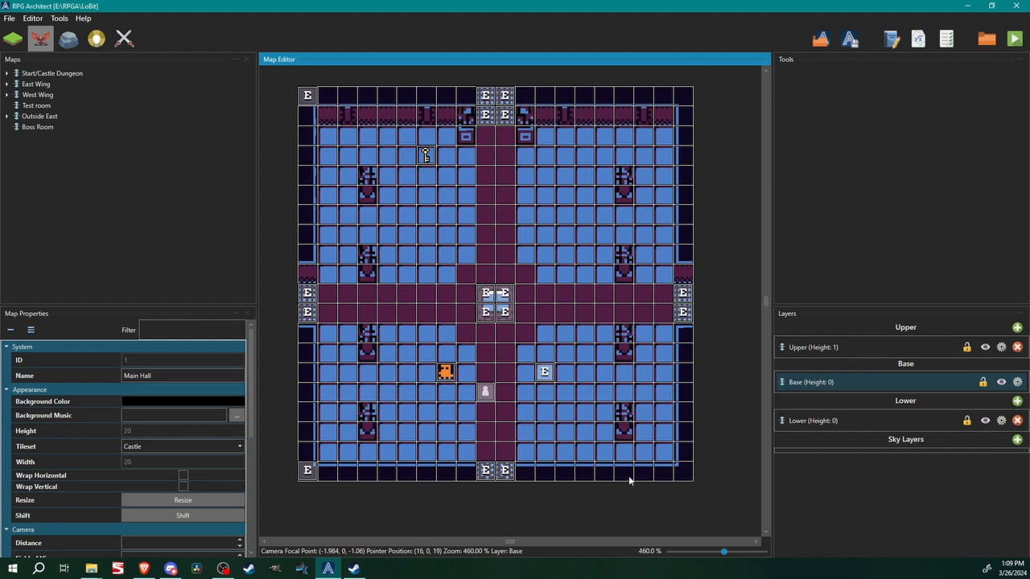